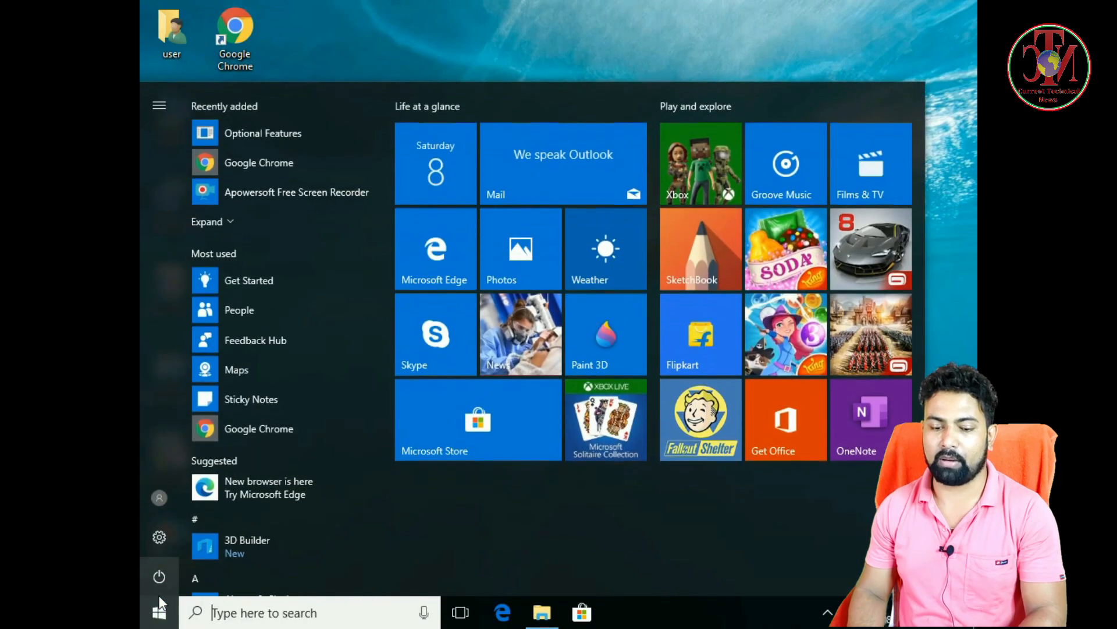
Check the System & reserved storage details of the C: drive in the system storage settings, and close Settings.
left_click(160, 538)
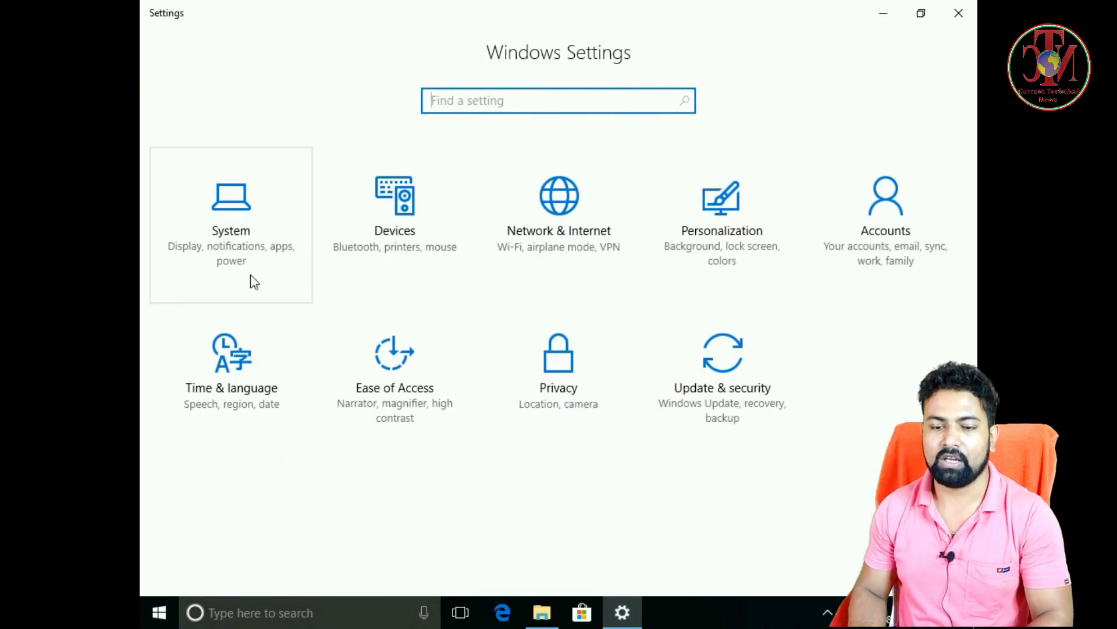
left_click(240, 233)
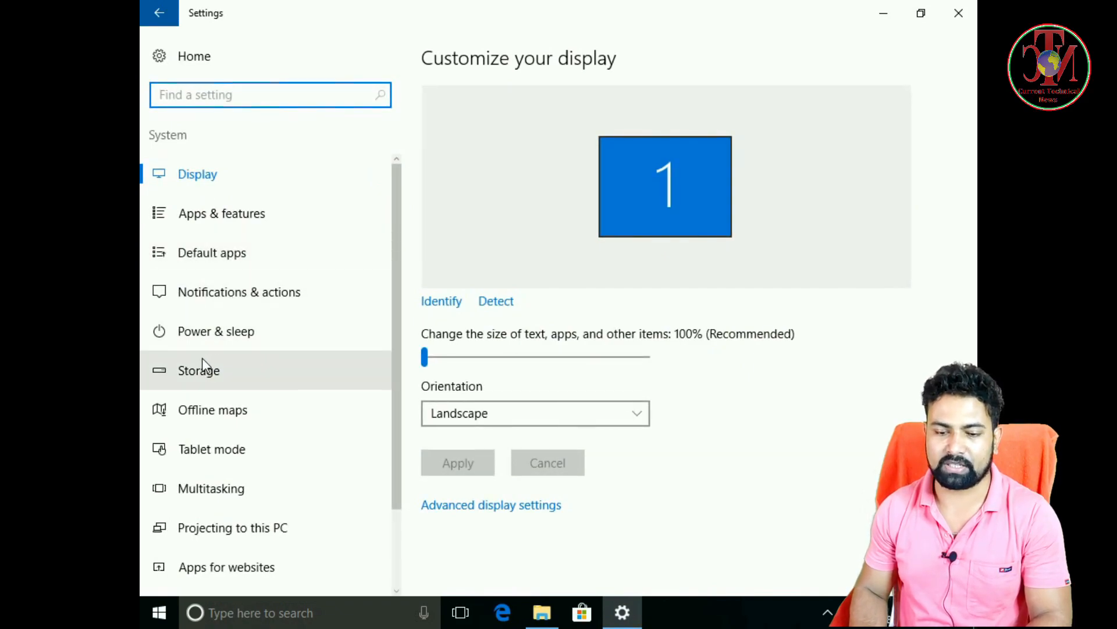
left_click(211, 375)
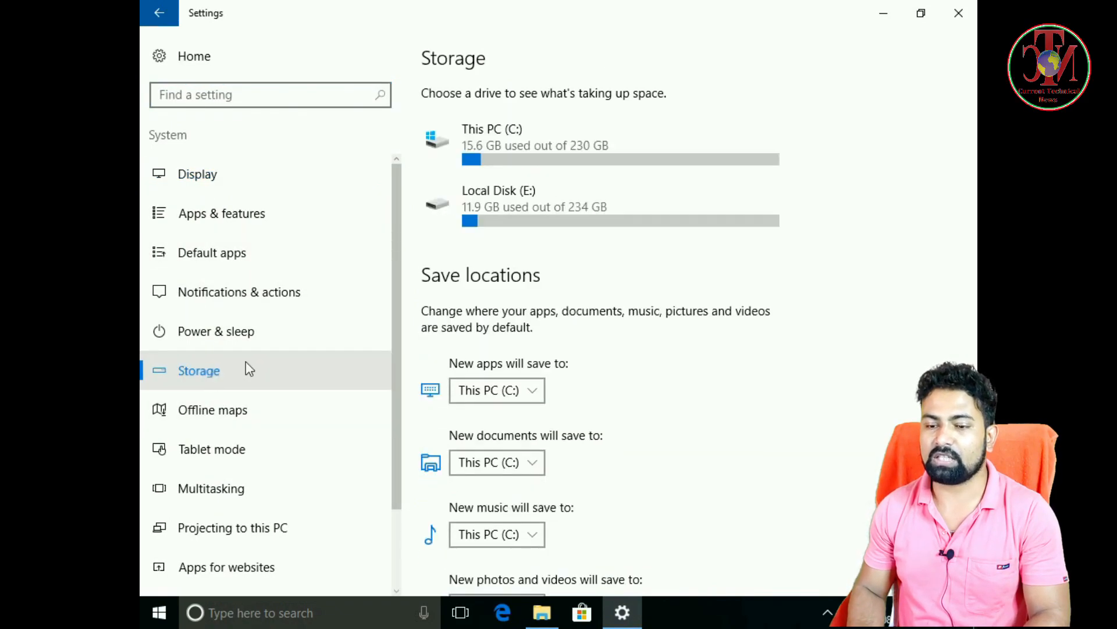
left_click(533, 153)
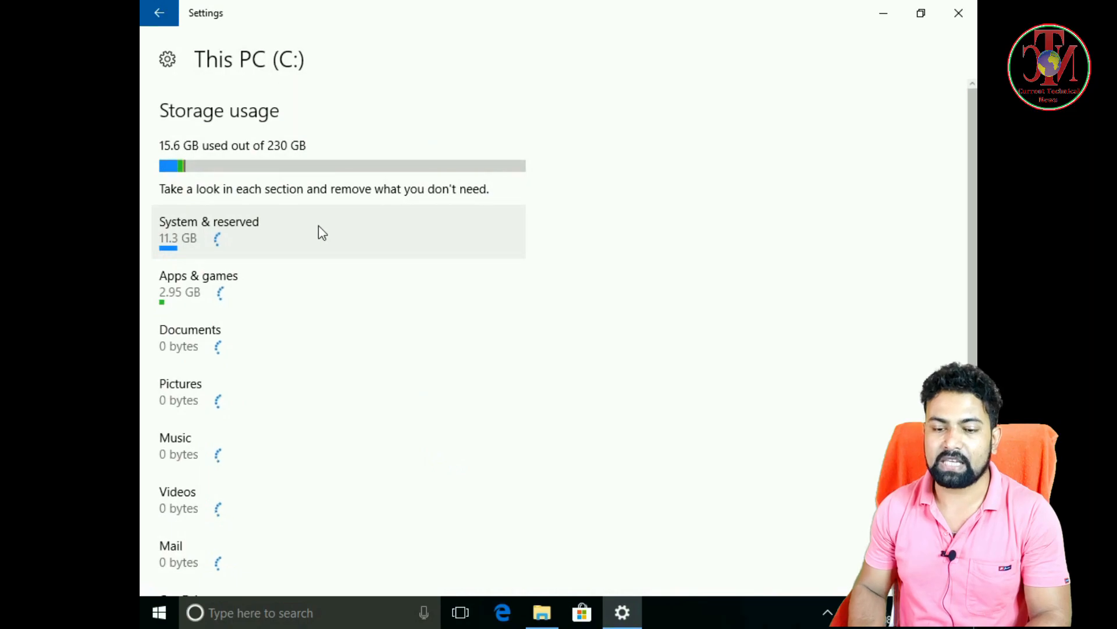
left_click(229, 257)
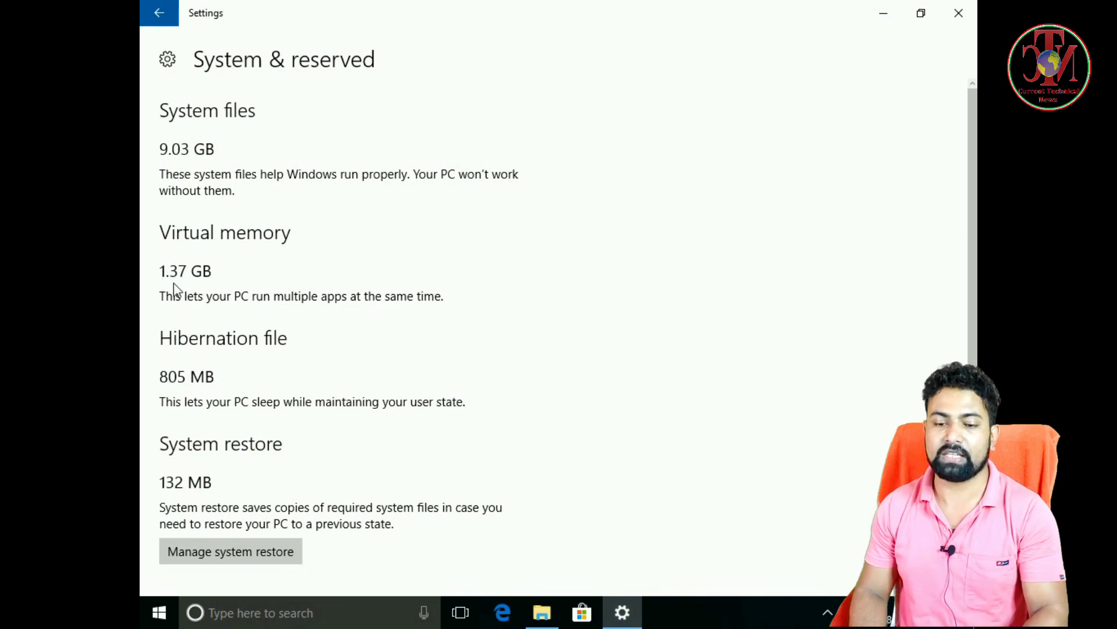
left_click(959, 12)
right_click(308, 115)
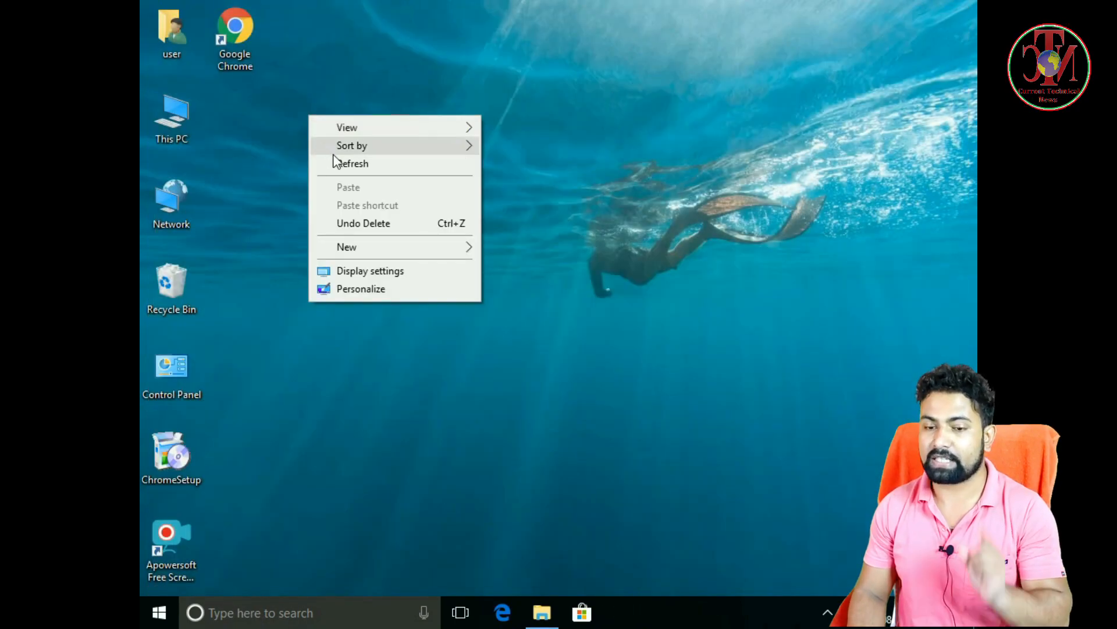
left_click(333, 163)
right_click(265, 133)
left_click(290, 182)
right_click(288, 164)
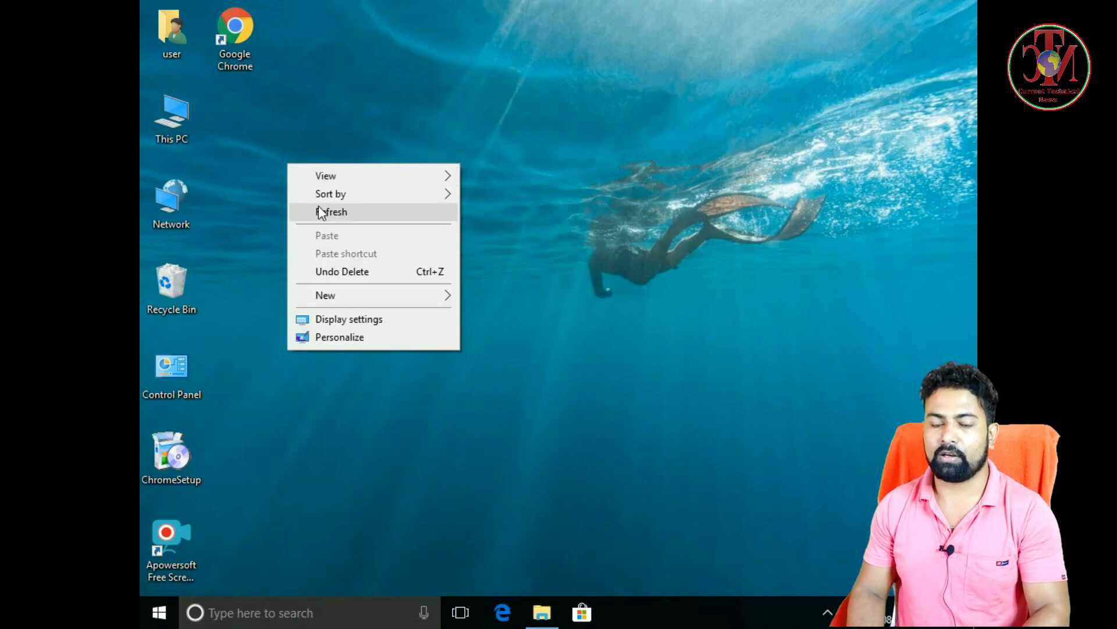
left_click(320, 208)
Check the free space and total size of the C: drive in This PC, and close the window.
left_click(178, 120)
double_click(178, 120)
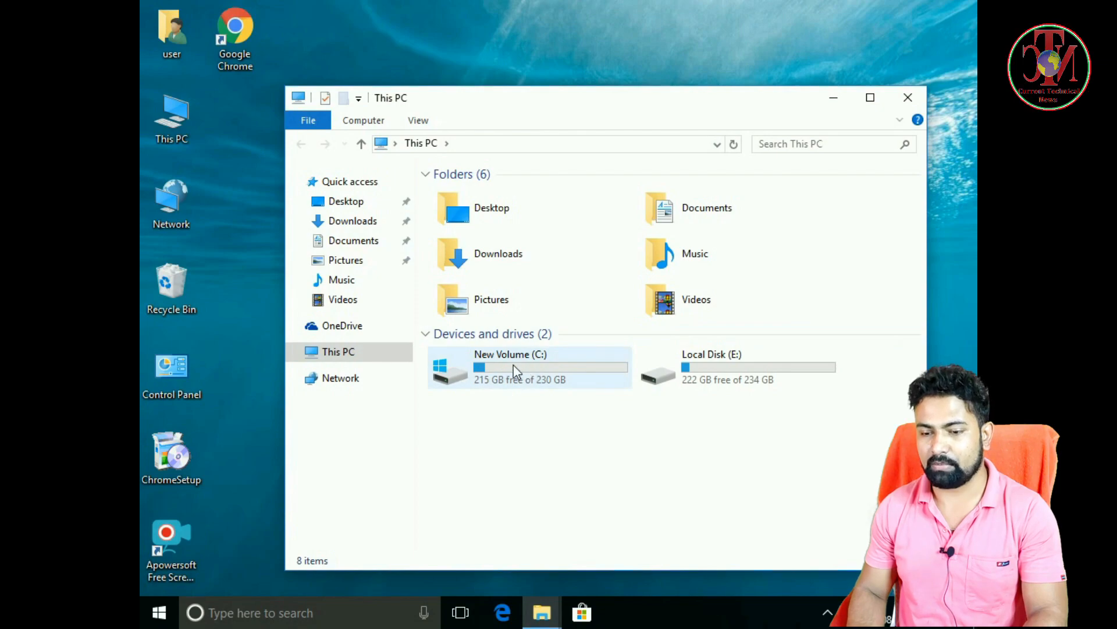
mouse_move(506, 375)
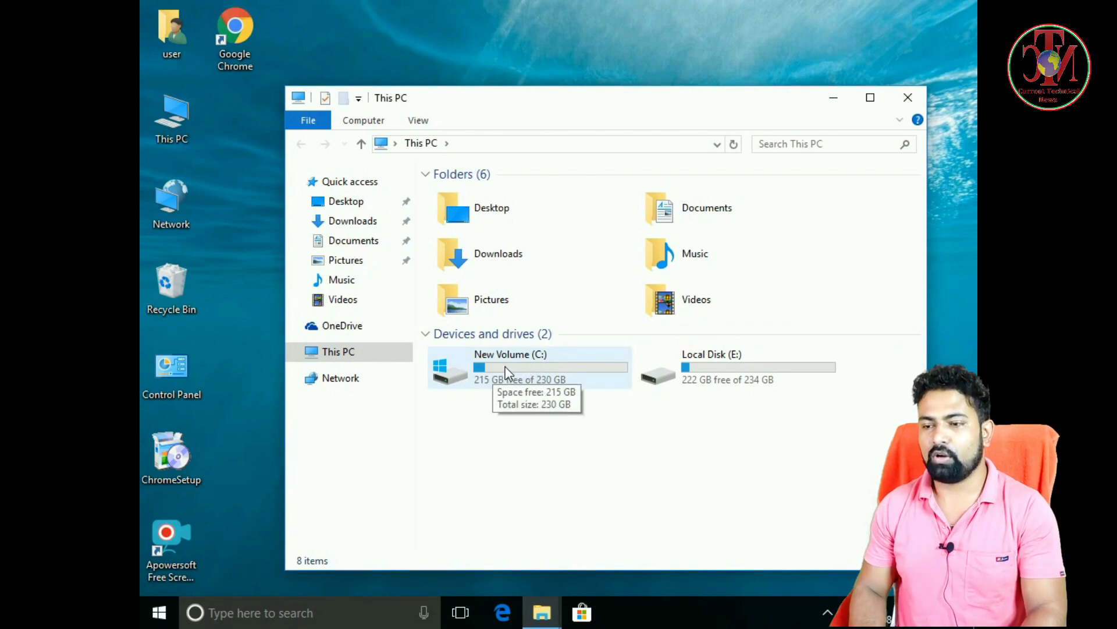
left_click(920, 96)
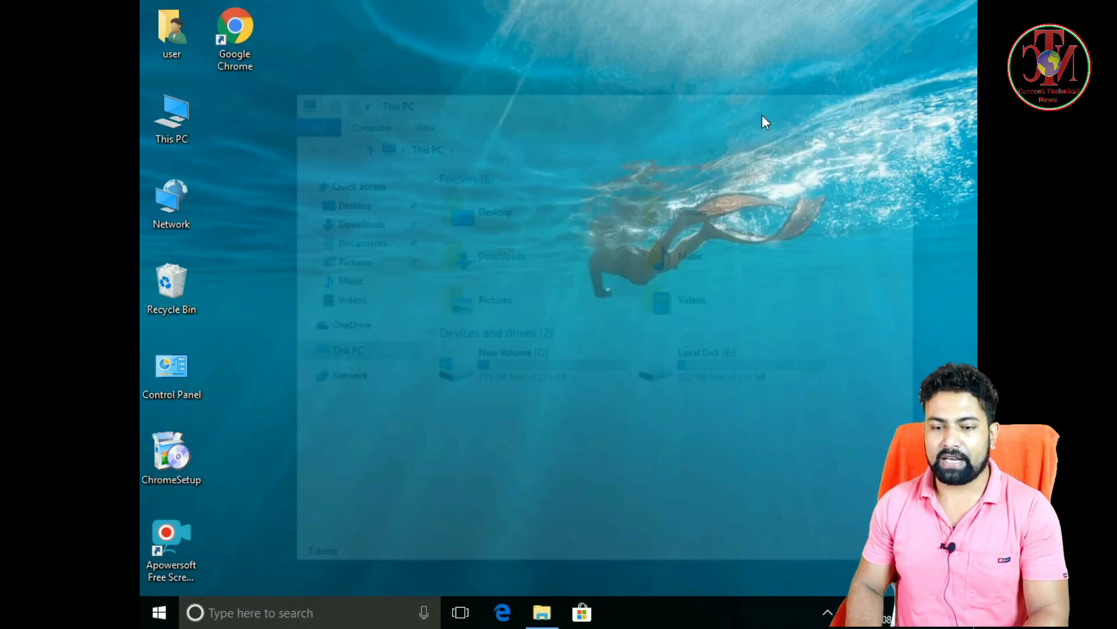
right_click(295, 147)
left_click(337, 198)
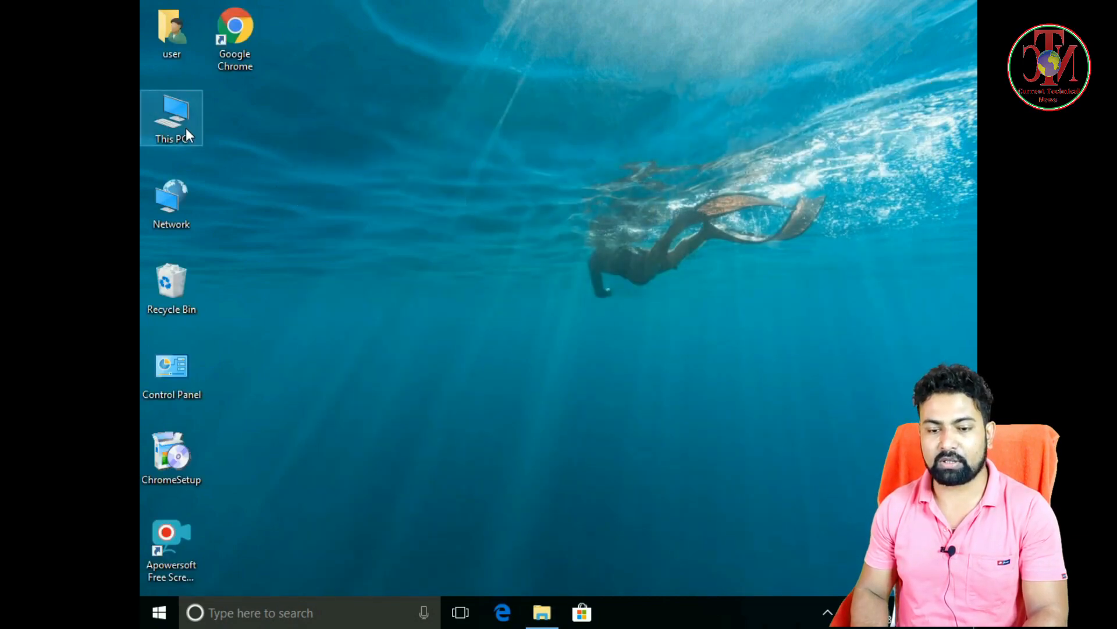
Open the Virtual Memory dialog through This PC's properties, the advanced system settings and the advanced performance options.
right_click(181, 119)
left_click(242, 308)
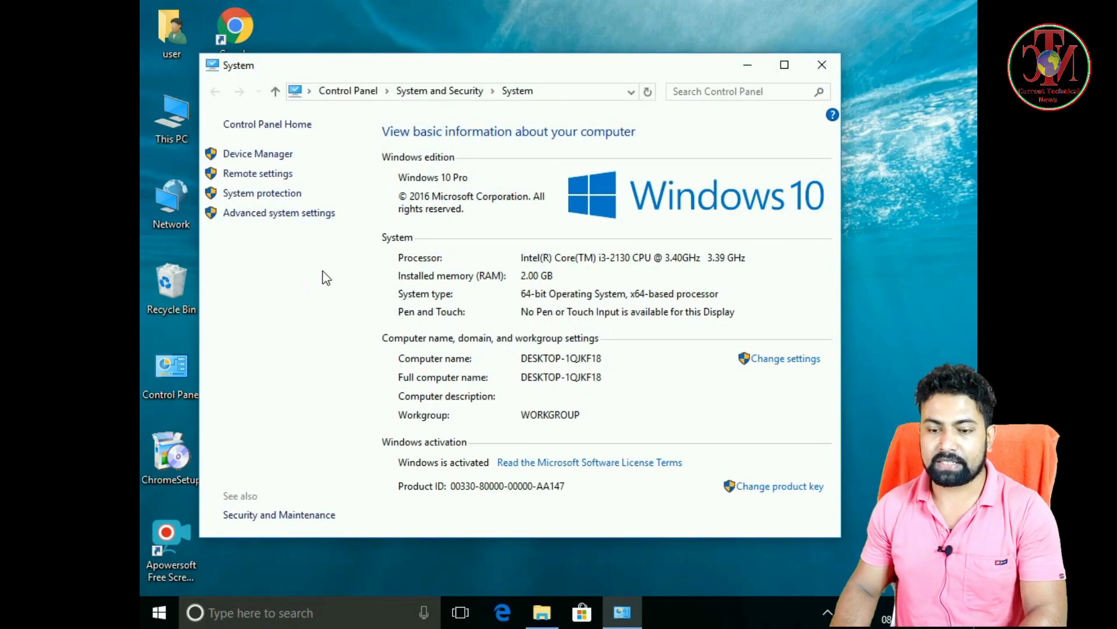
left_click(282, 214)
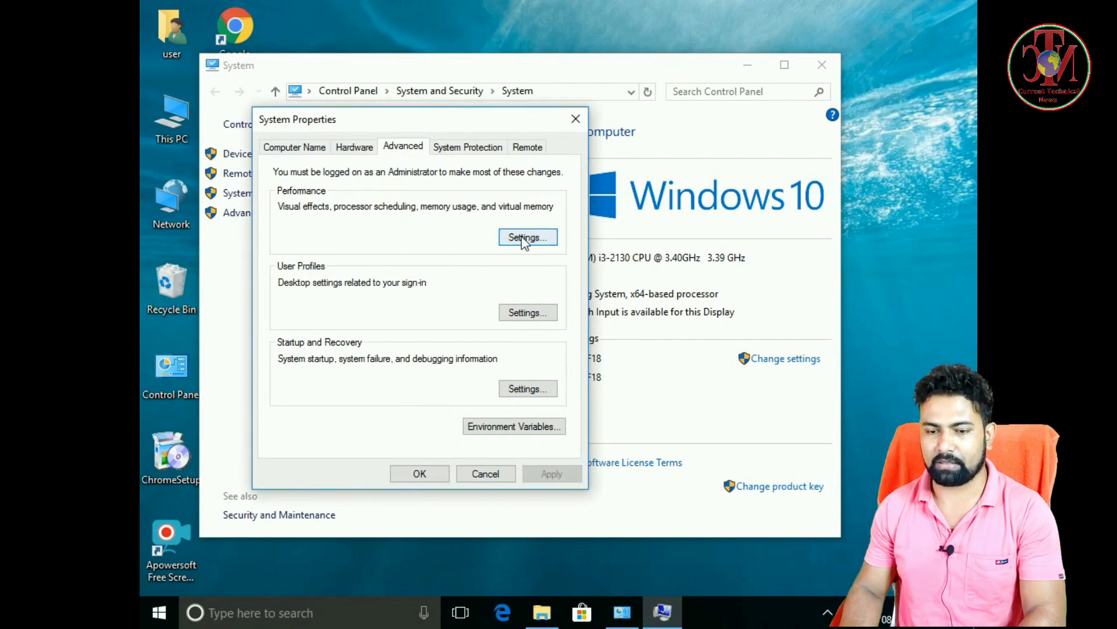
left_click(525, 238)
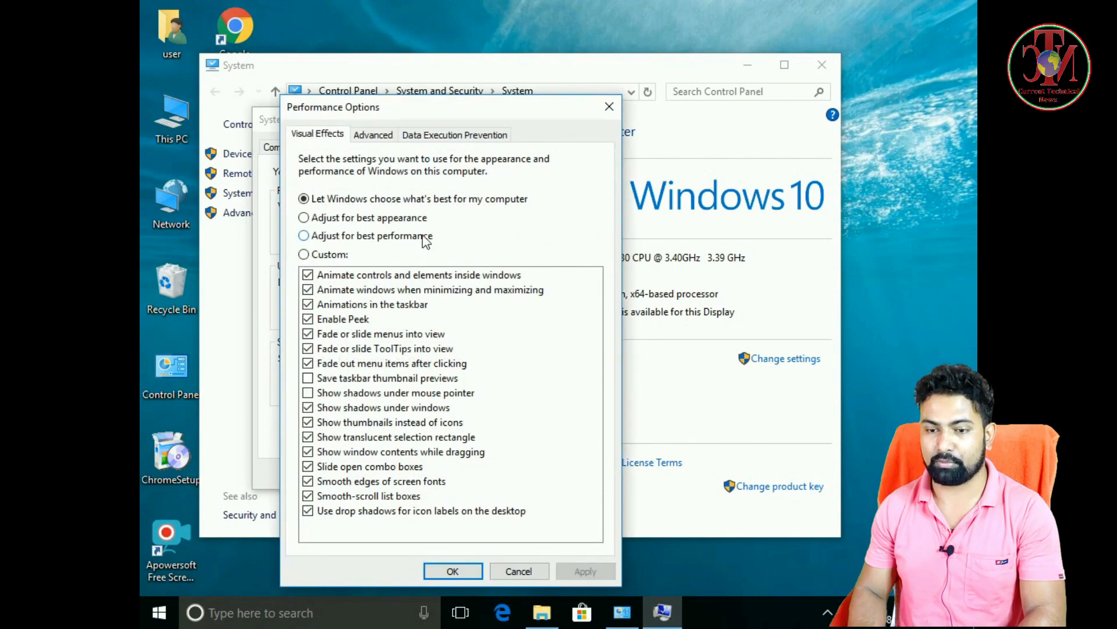
left_click(372, 135)
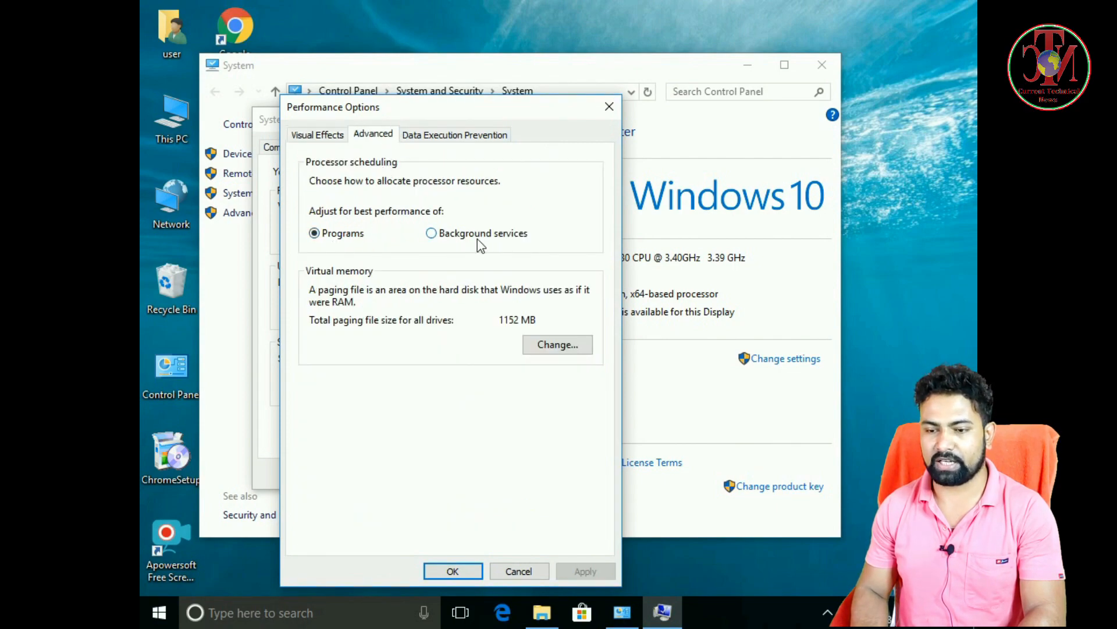
left_click_drag(446, 116, 456, 73)
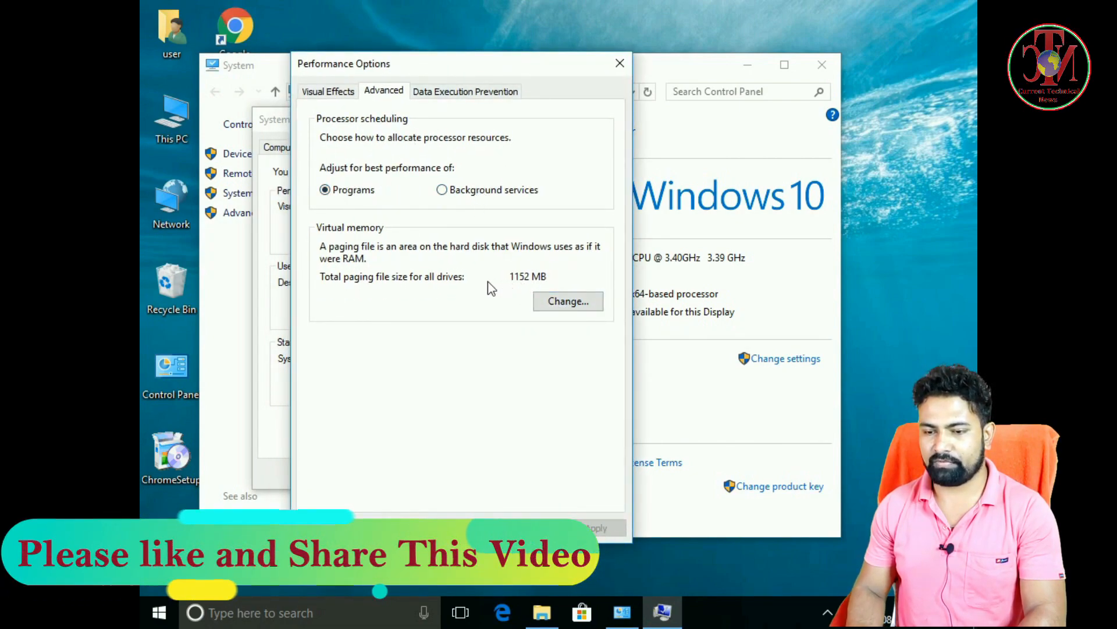
left_click(587, 303)
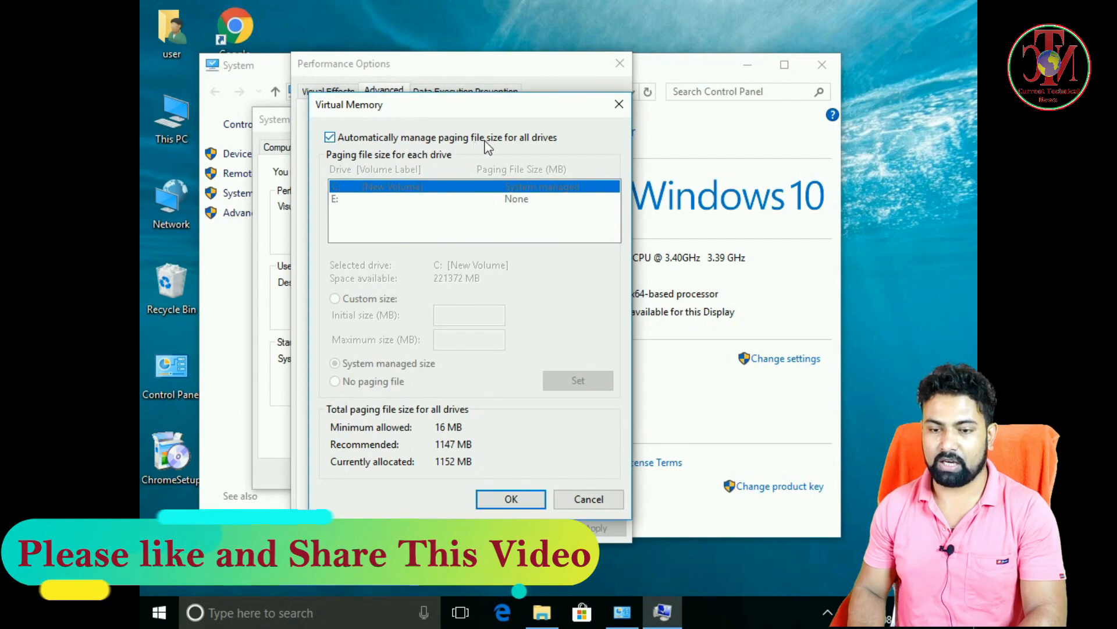
Turn off automatic paging file management for all drives and choose a custom size for the C: drive.
left_click(340, 142)
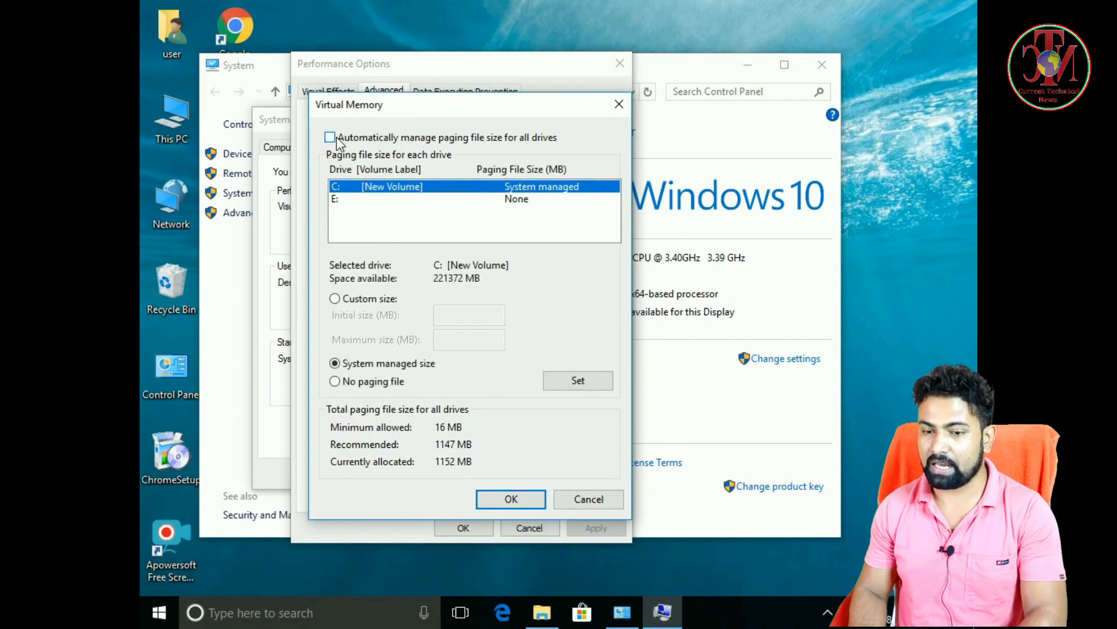
left_click(371, 201)
left_click(384, 188)
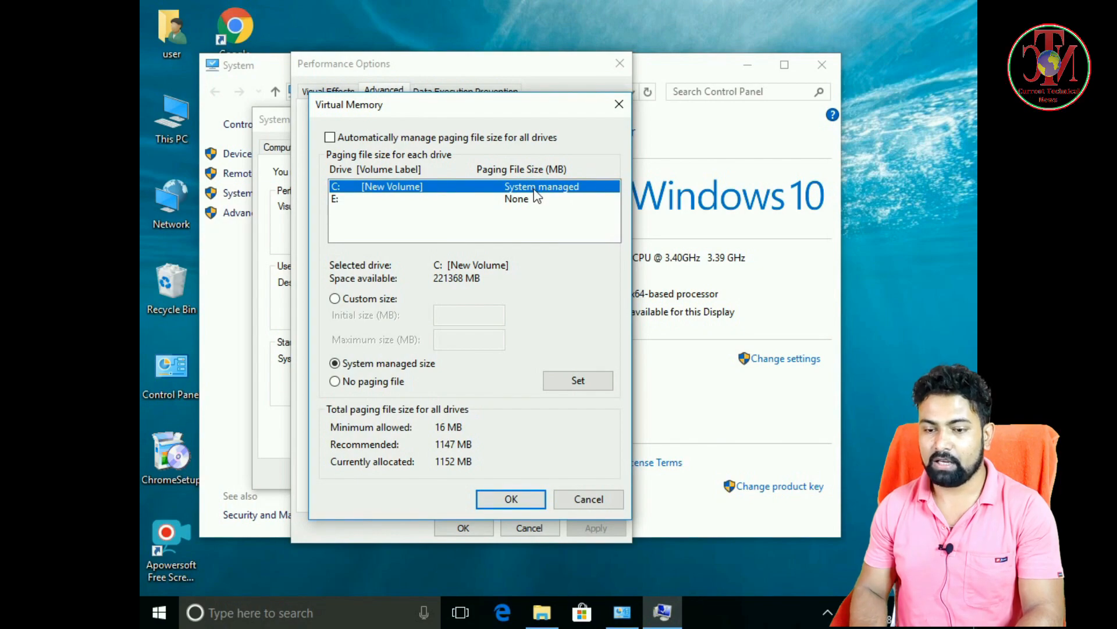
left_click(335, 299)
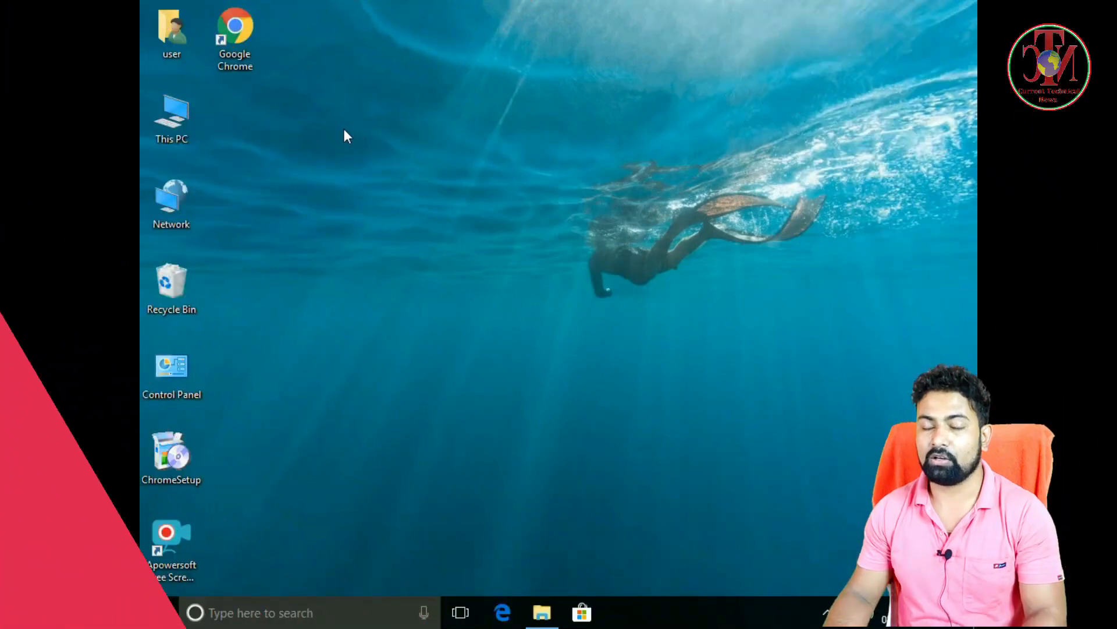
right_click(343, 128)
left_click(387, 176)
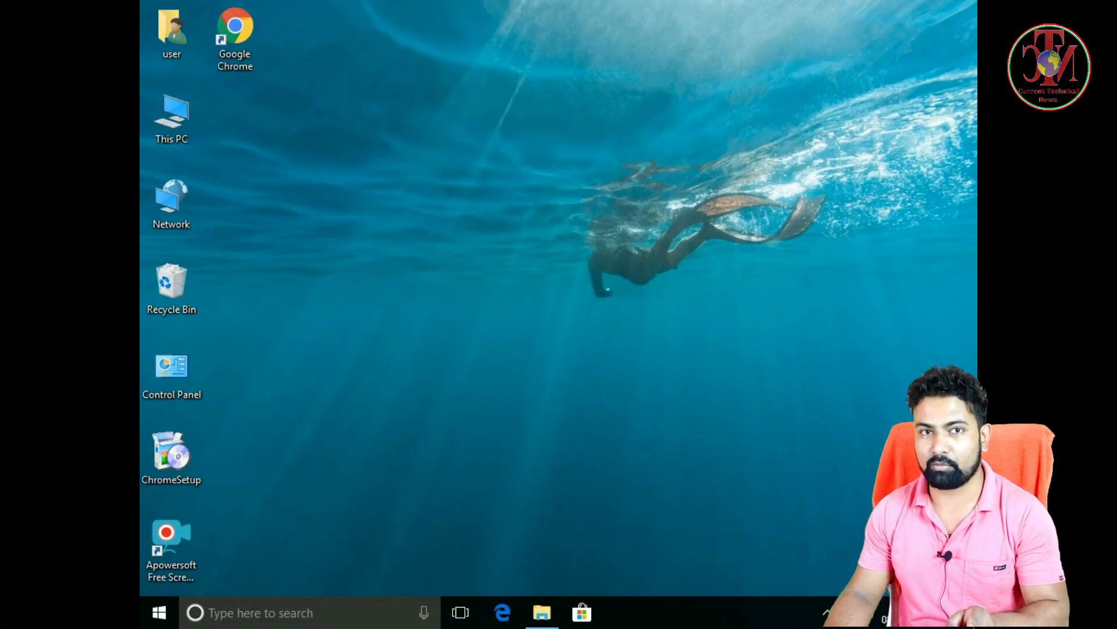
right_click(344, 128)
left_click(384, 175)
right_click(344, 128)
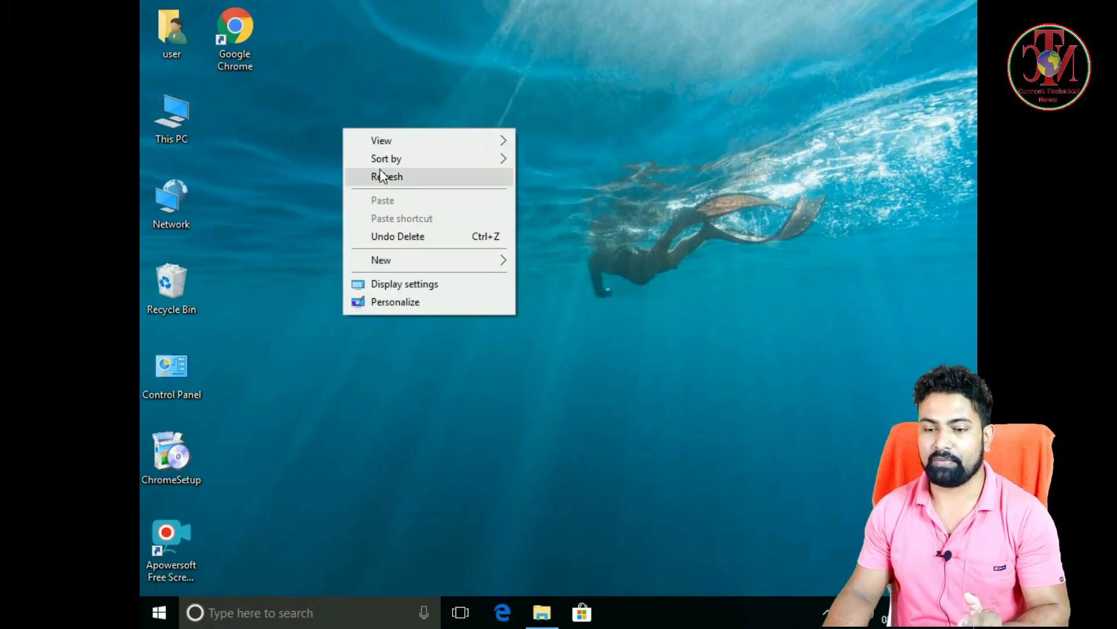
left_click(382, 174)
right_click(343, 128)
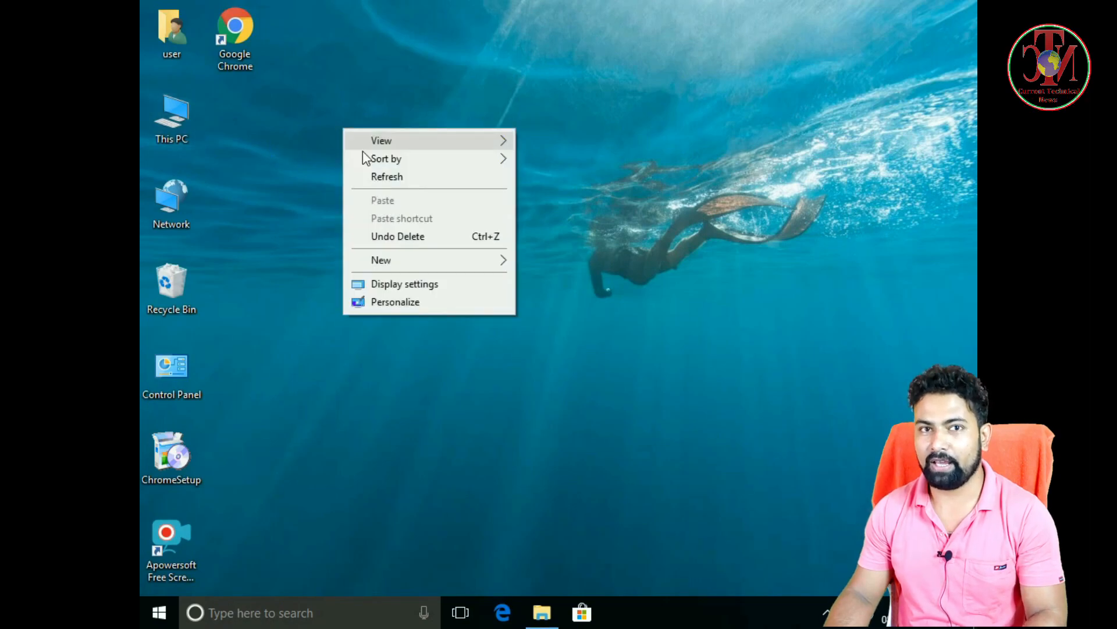
left_click(384, 175)
right_click(344, 128)
left_click(383, 175)
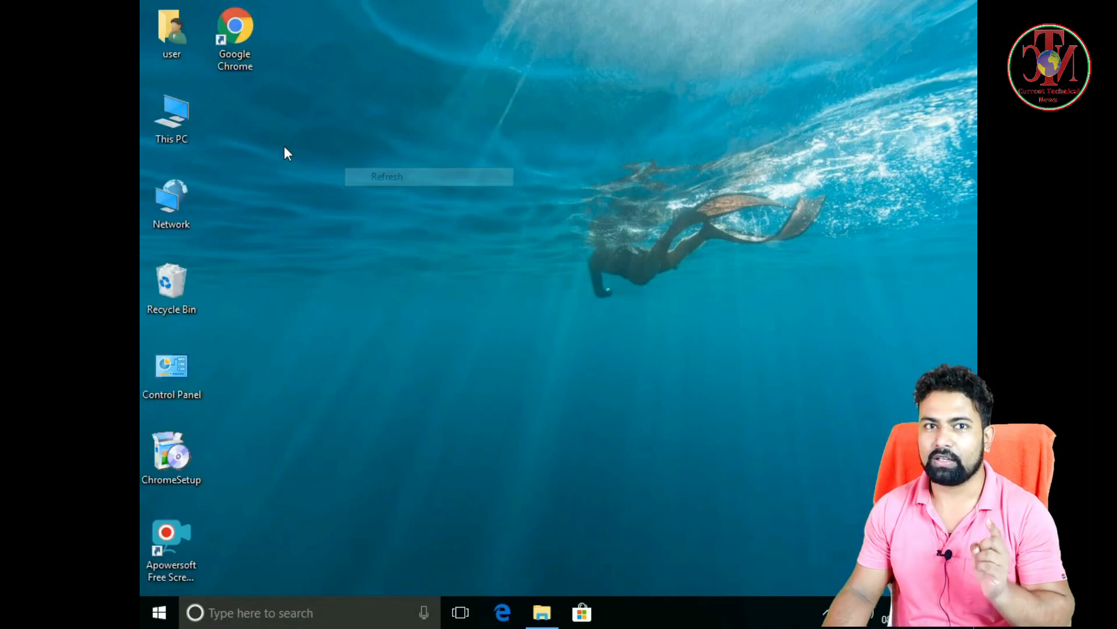
right_click(343, 128)
left_click(384, 175)
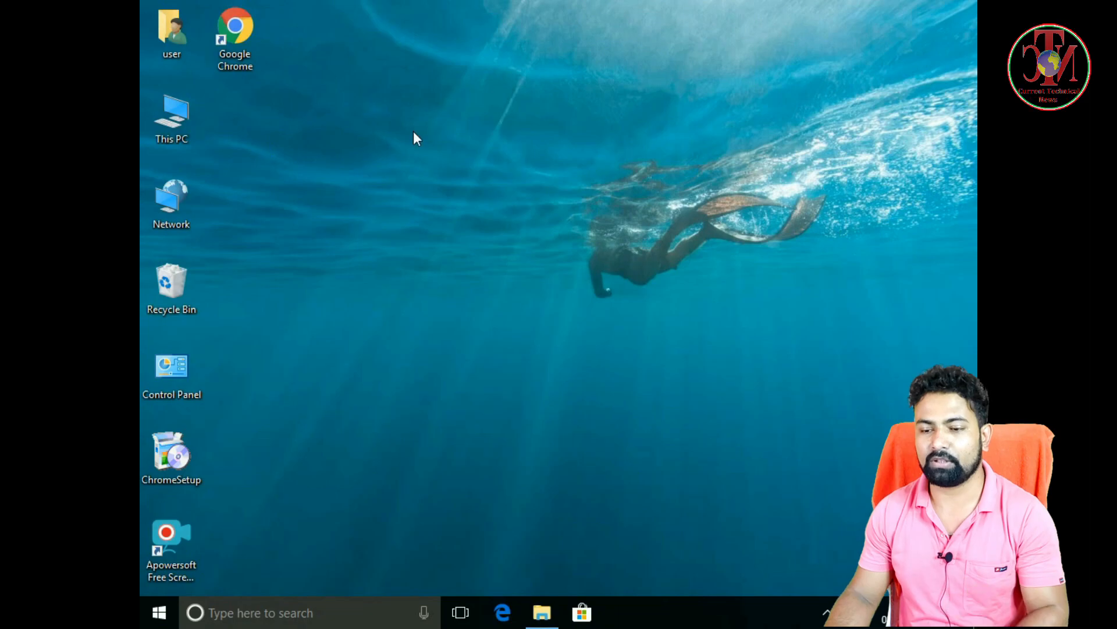
right_click(344, 128)
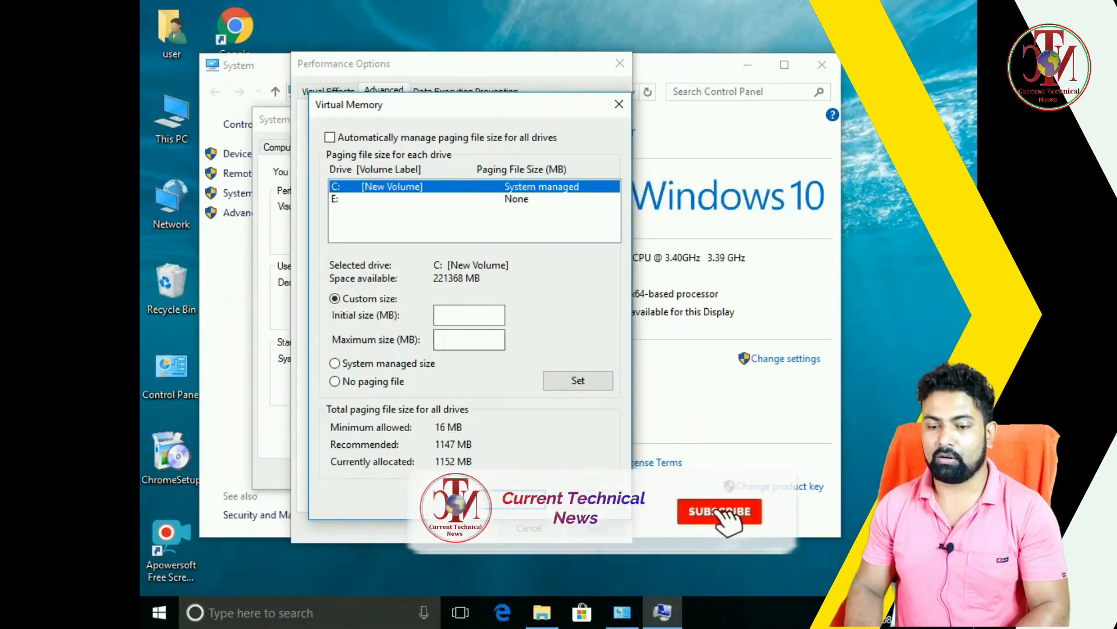
Search for and open Calculator, and place it beside the Virtual Memory dialog.
left_click(445, 341)
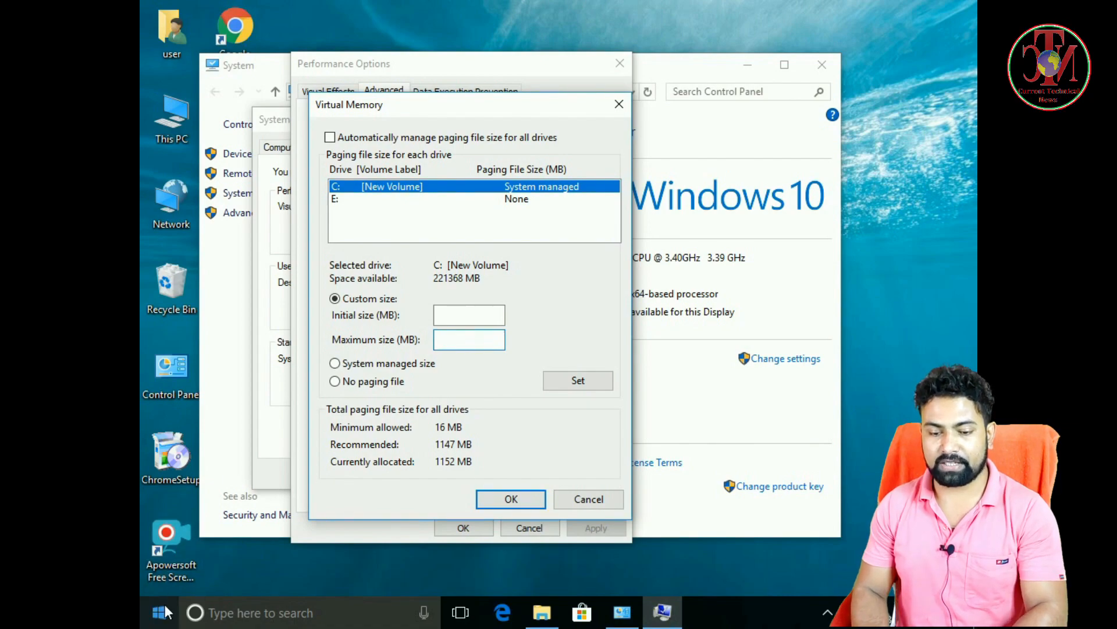
left_click(245, 618)
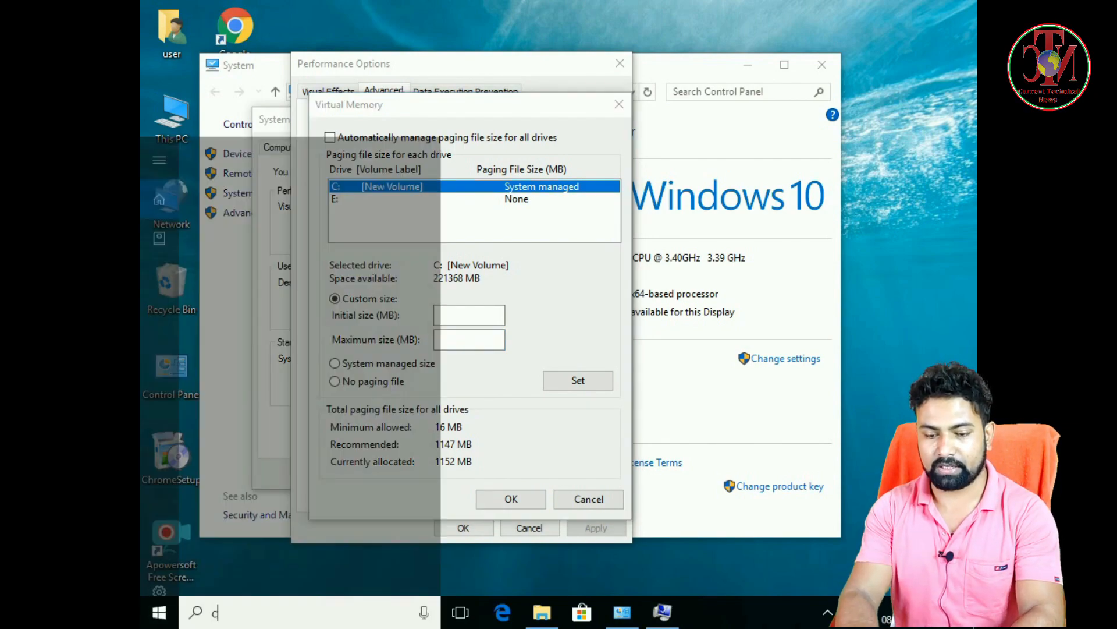
type("d")
type("al")
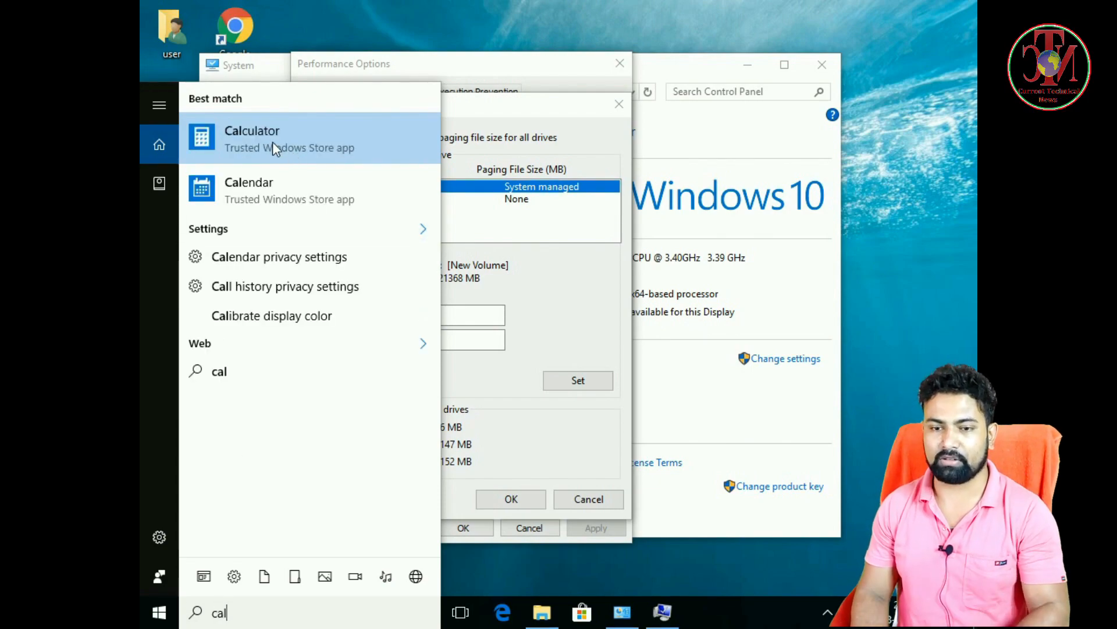
left_click(274, 144)
left_click_drag(373, 69, 739, 98)
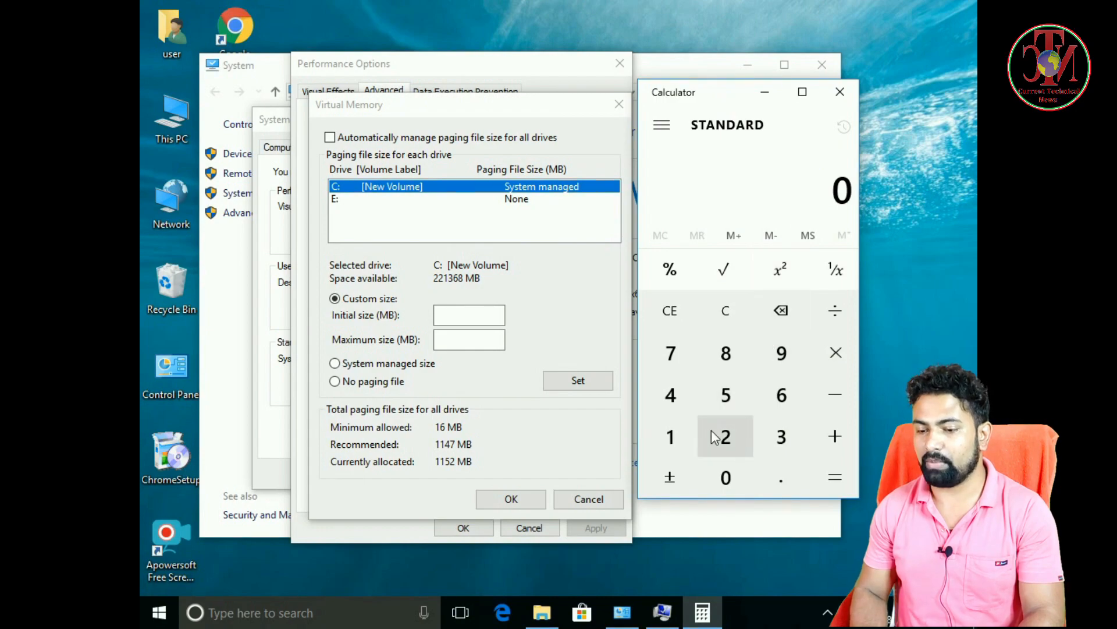
Calculate 1024 × 16 in Calculator to convert 16 GB to megabytes.
left_click(672, 438)
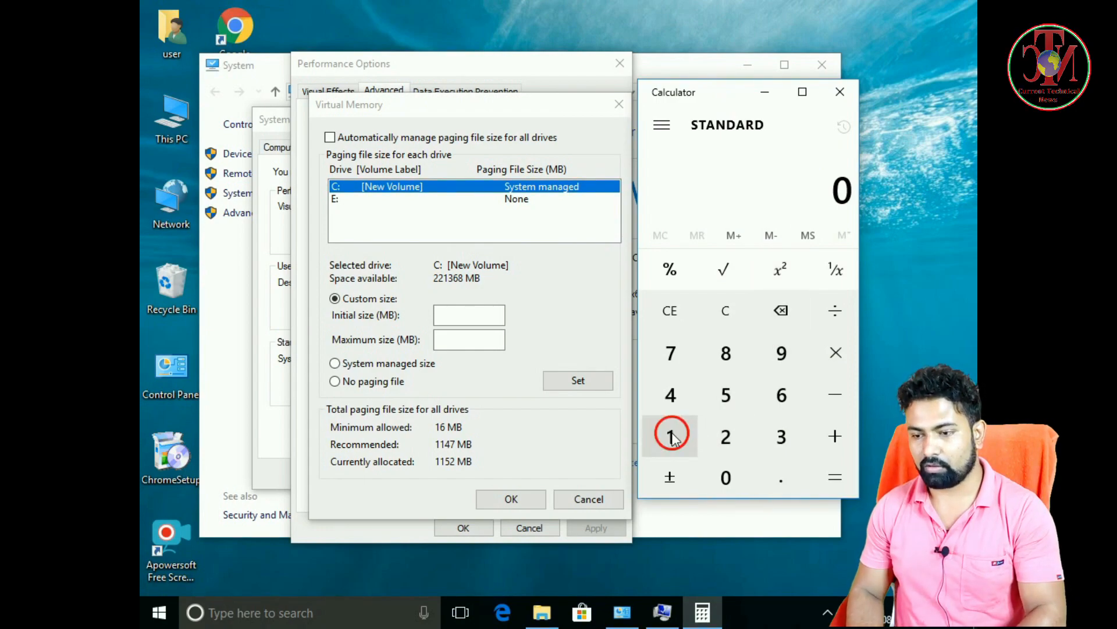
left_click(727, 480)
left_click(725, 437)
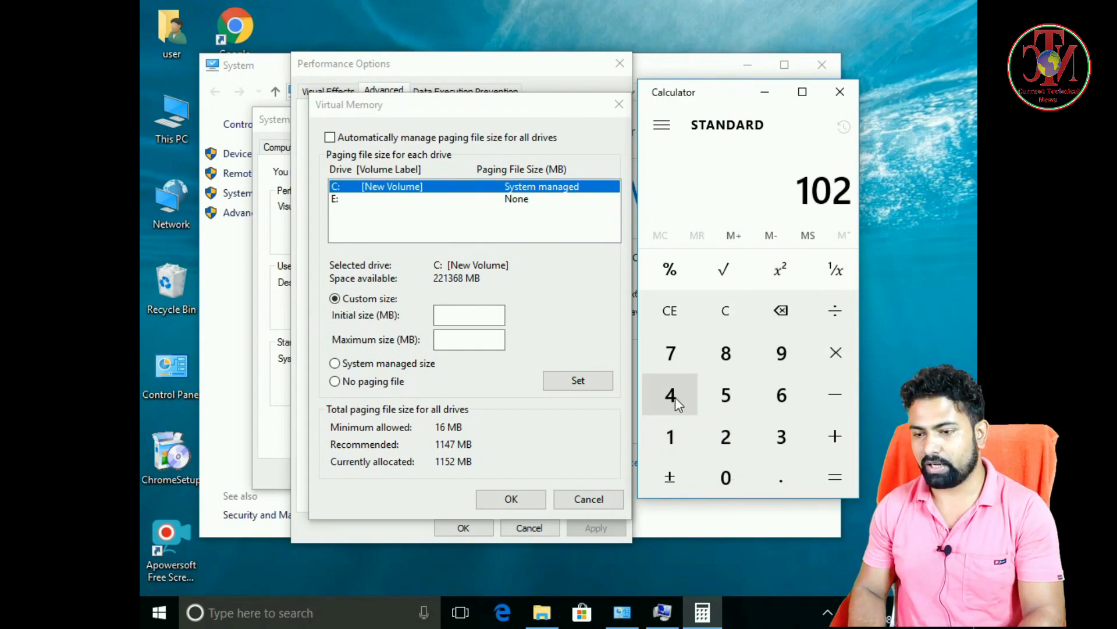
left_click(671, 396)
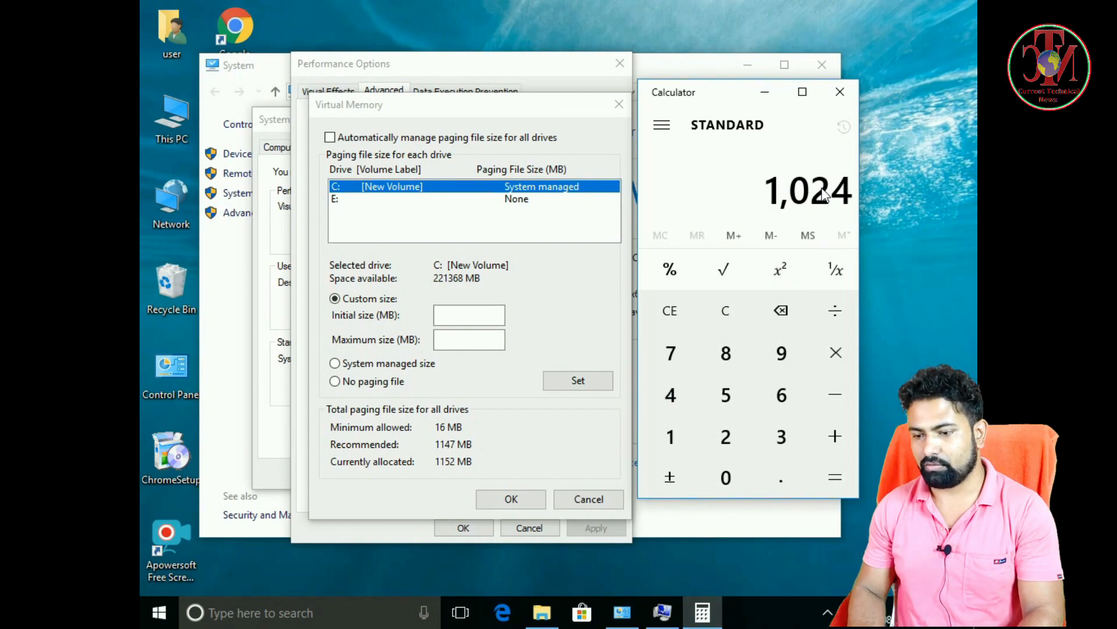
left_click(839, 353)
left_click(673, 434)
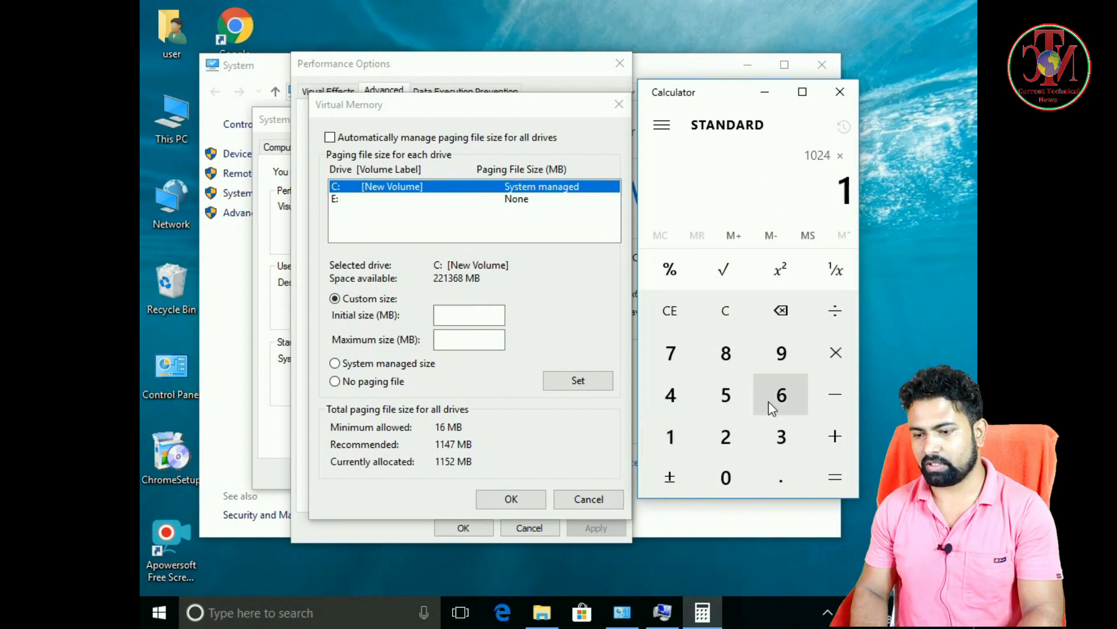
left_click(780, 401)
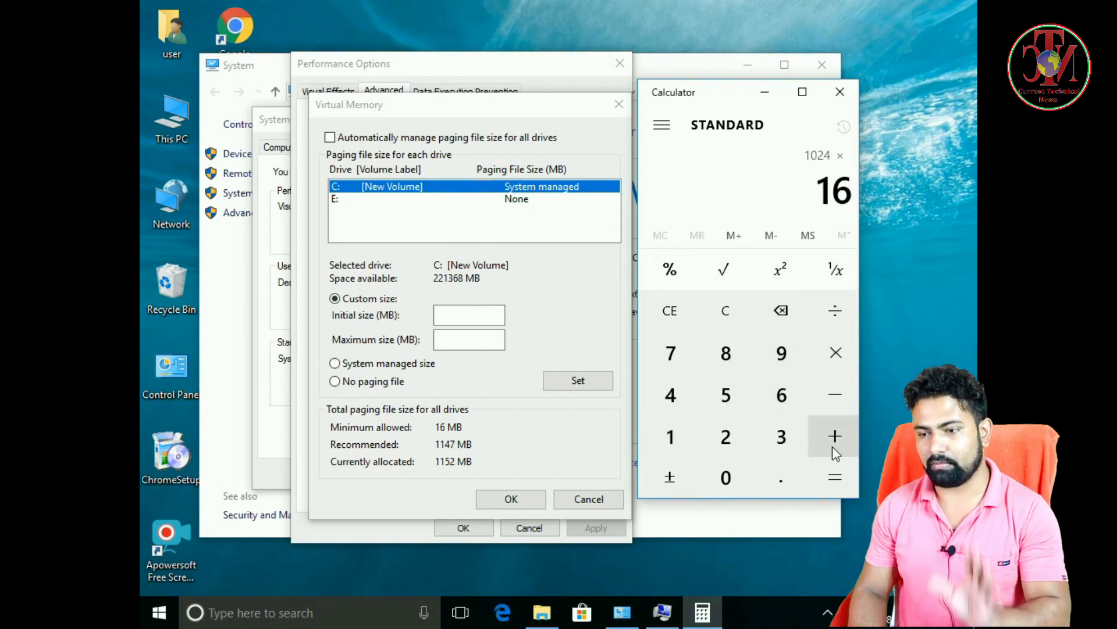
left_click(834, 478)
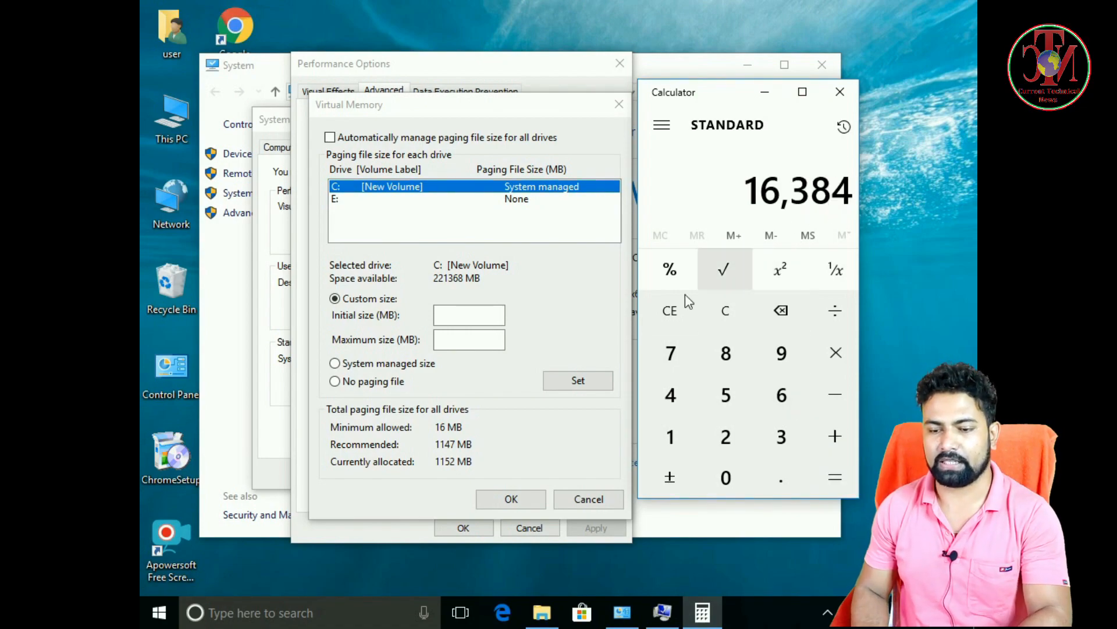
Set the maximum paging file size for the C: drive to 16384 MB.
left_click(449, 342)
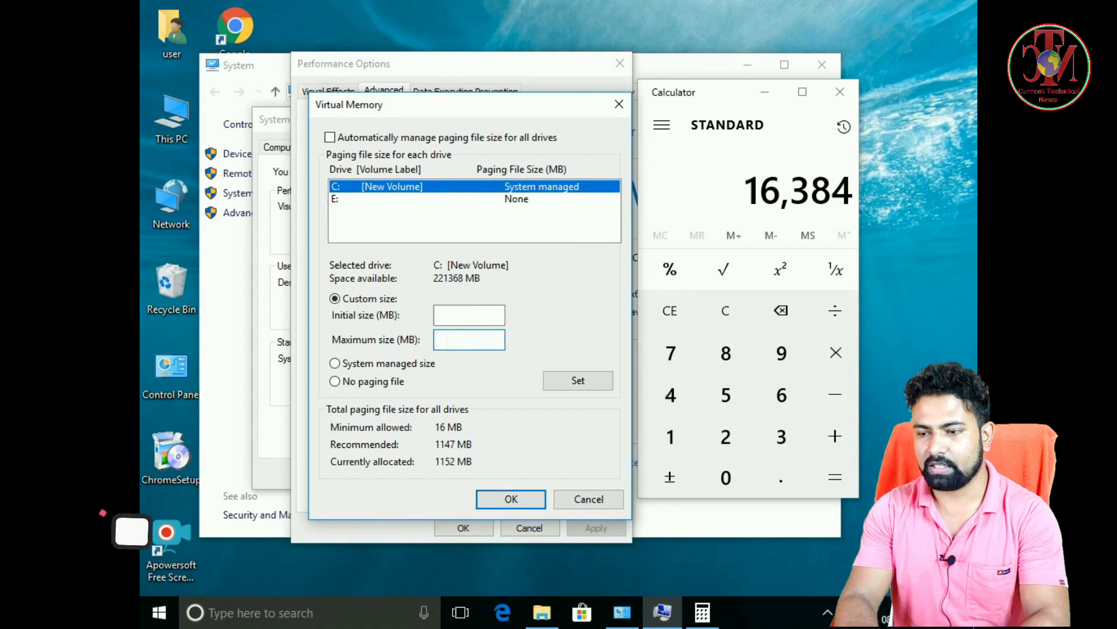
type("163")
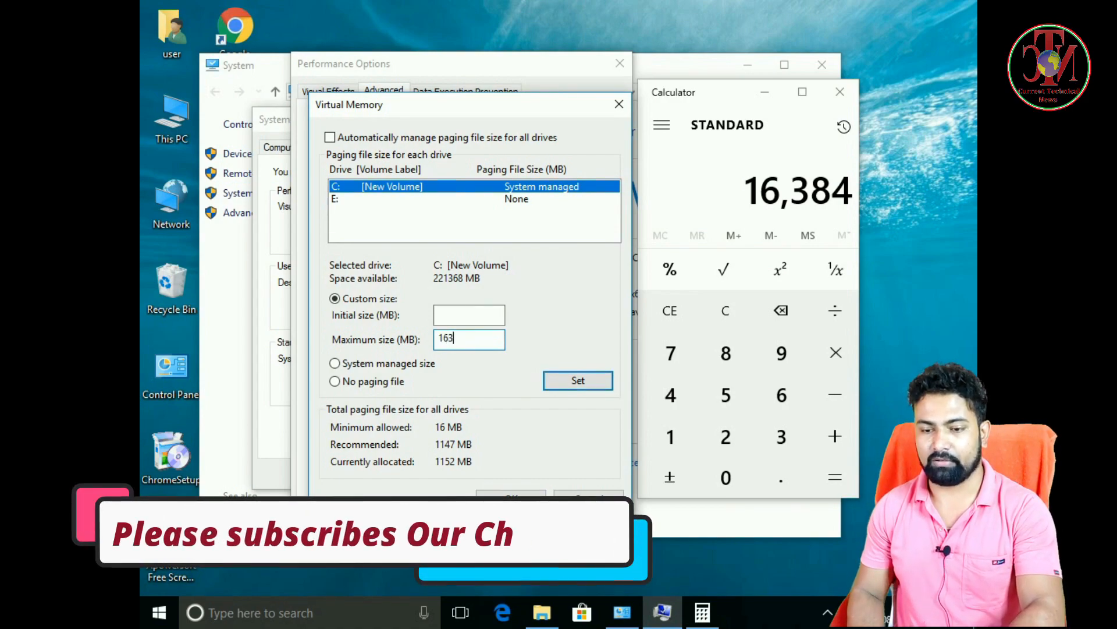
type("84")
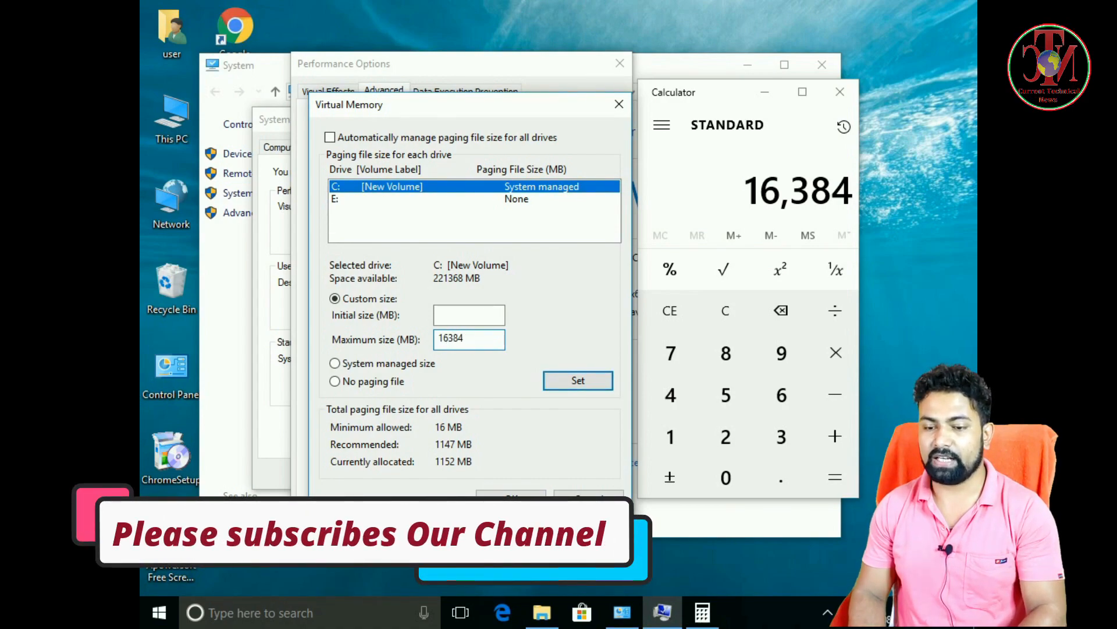
Calculate 1024 × 12 in Calculator to convert 12 GB to megabytes for the initial size.
left_click(442, 315)
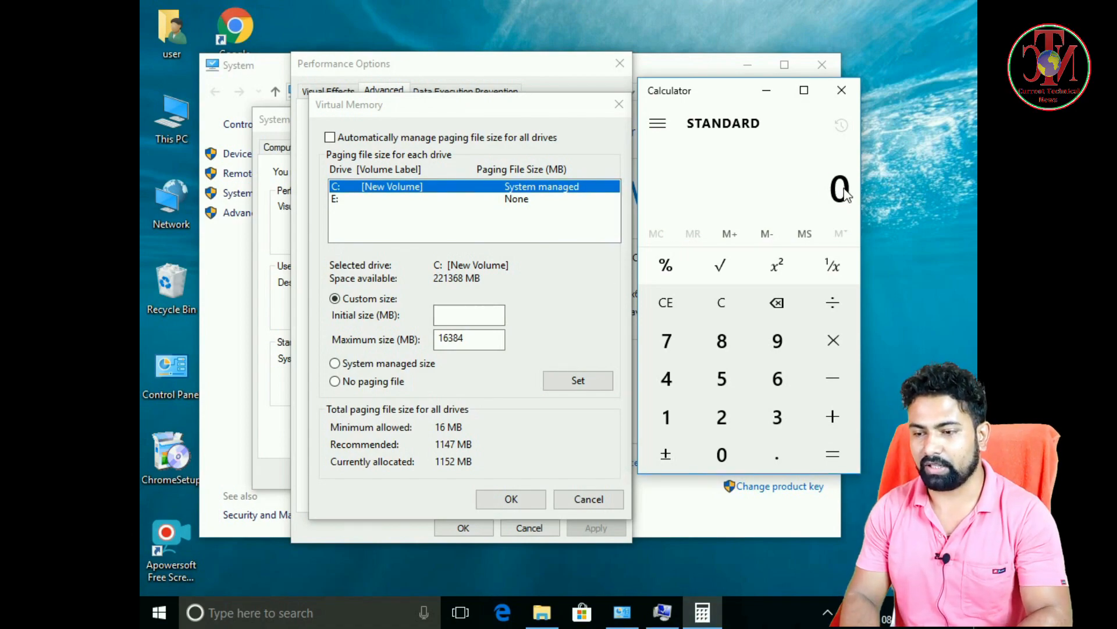
type("1")
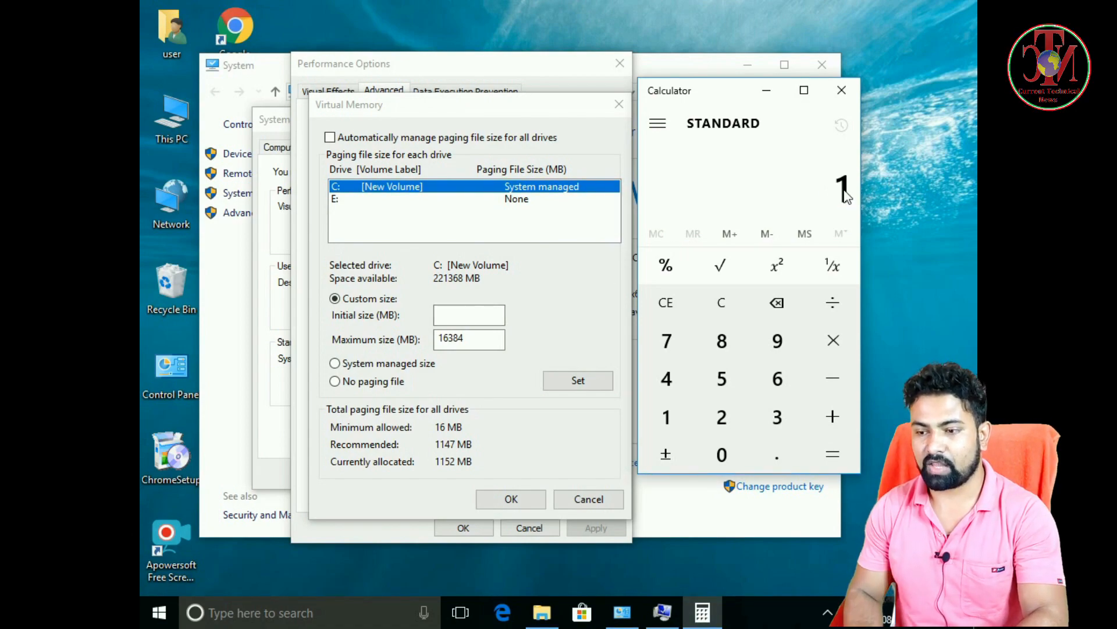
type("024 × ")
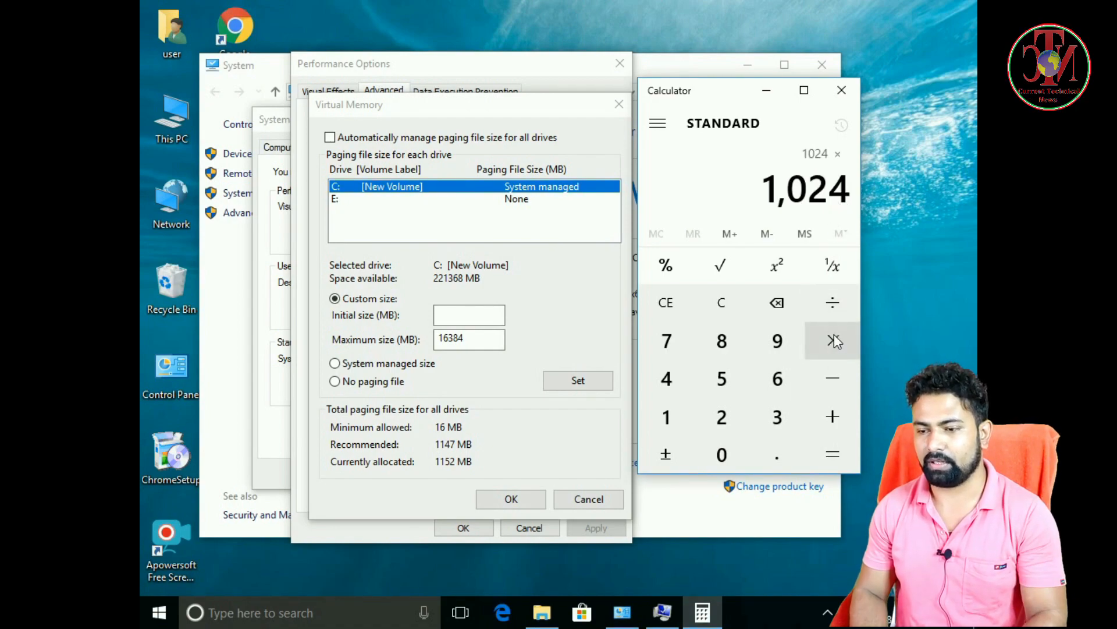
type("12")
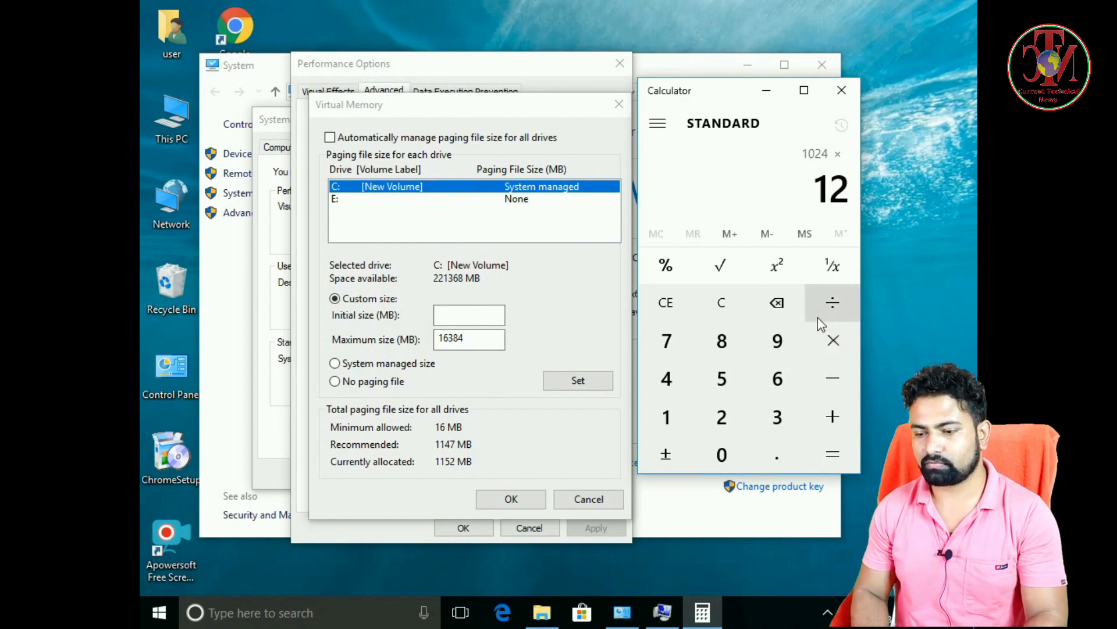
left_click(835, 449)
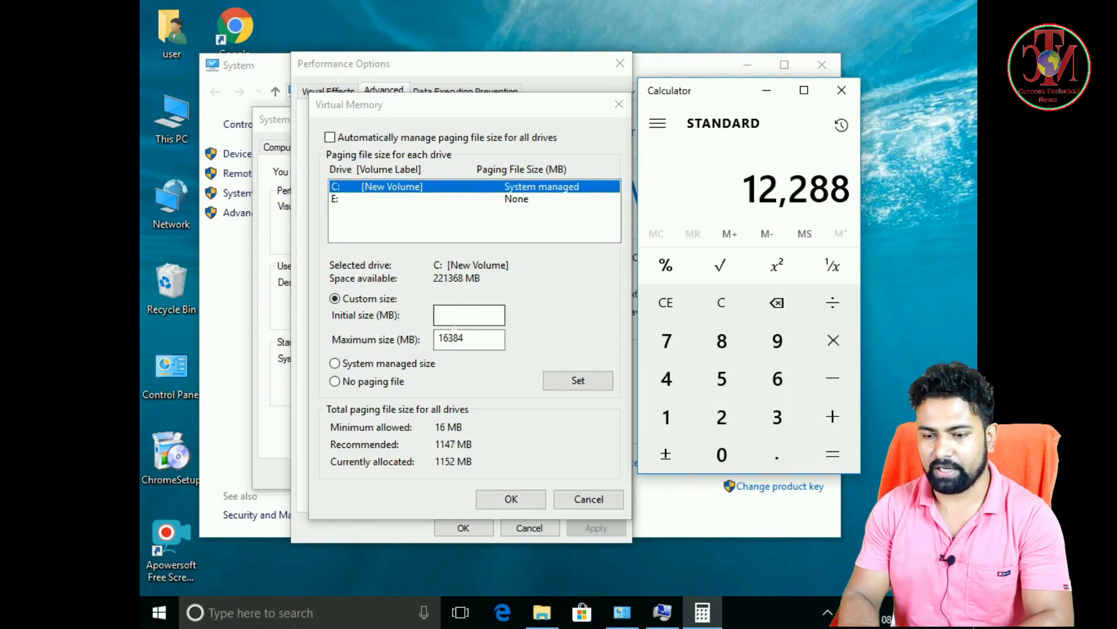
Set the C: drive's initial paging file size to 12288 MB, close Calculator, and assign the custom size to the drive.
left_click(448, 315)
type("12288")
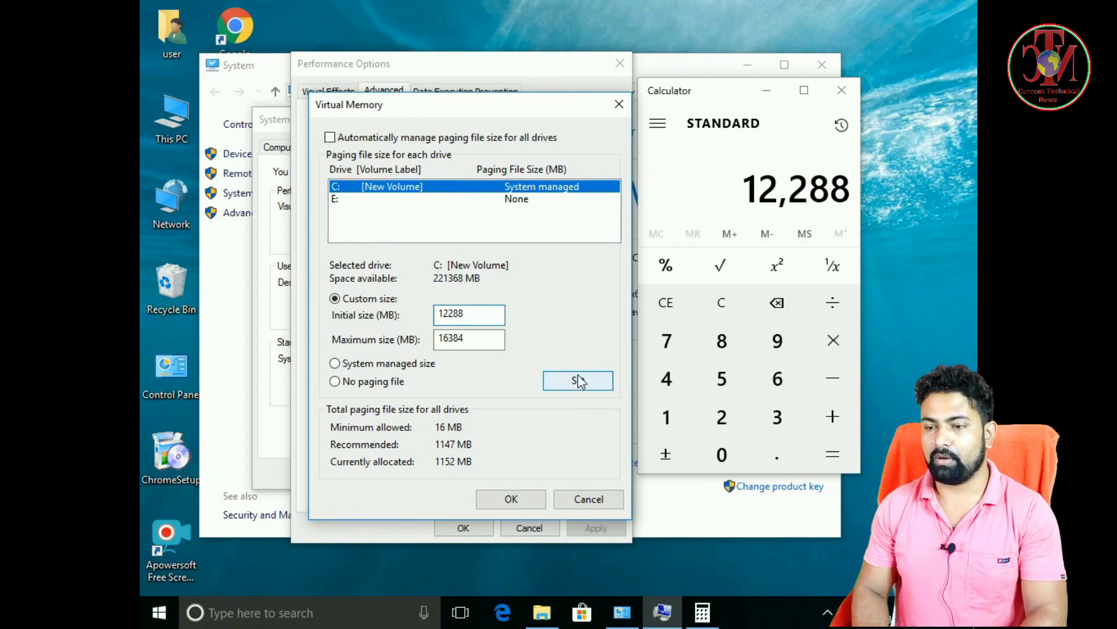
left_click(842, 90)
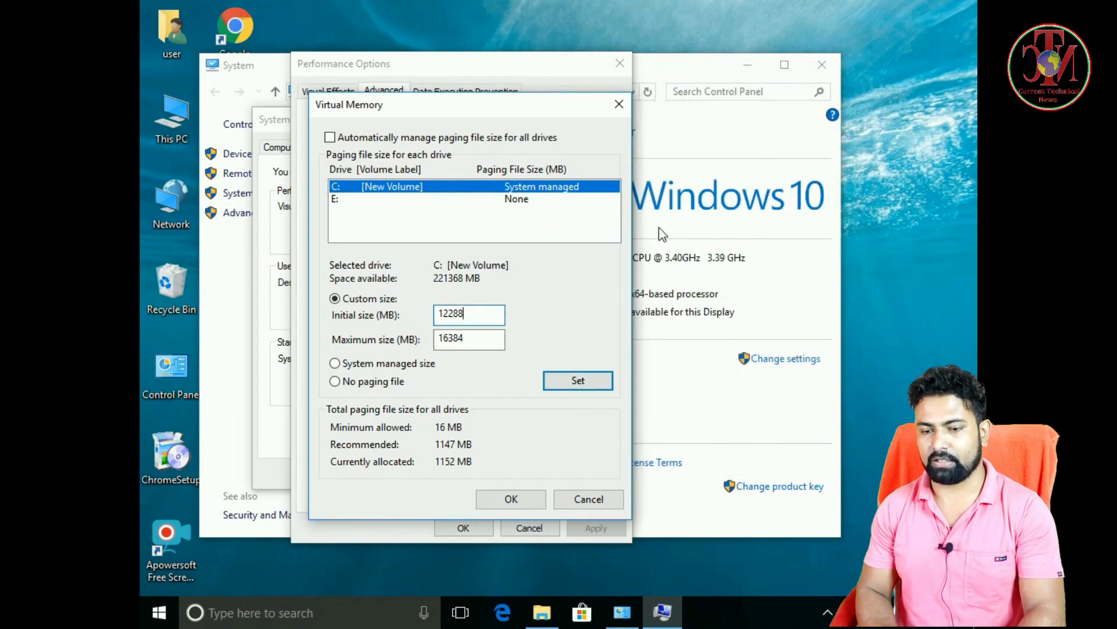
left_click(579, 384)
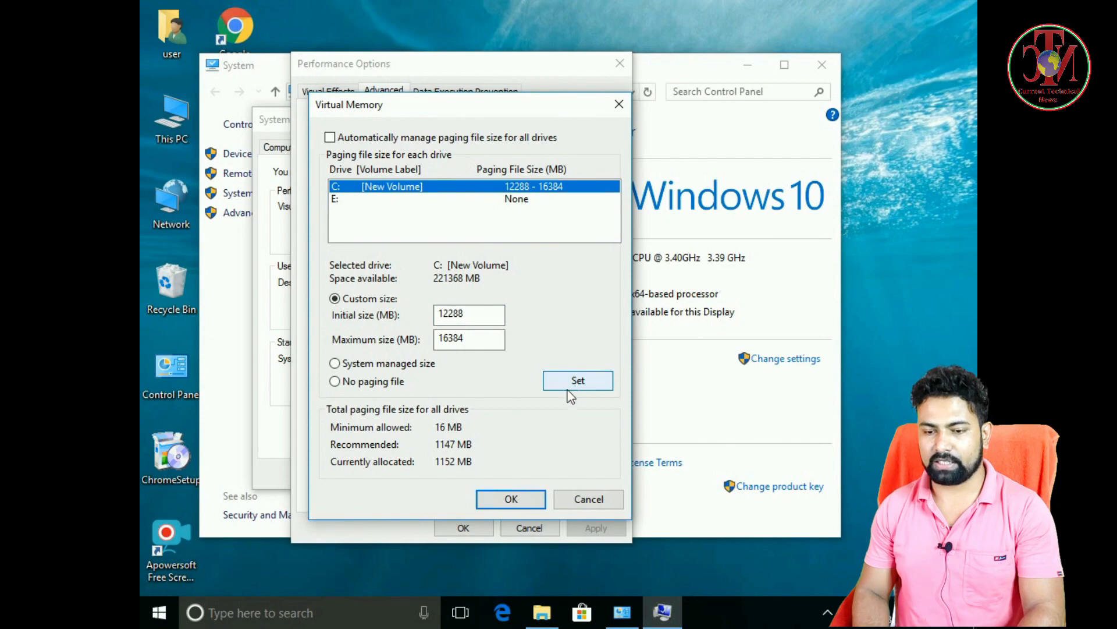
Confirm the Virtual Memory, Performance Options and System Properties dialogs, and close the System window.
left_click(506, 506)
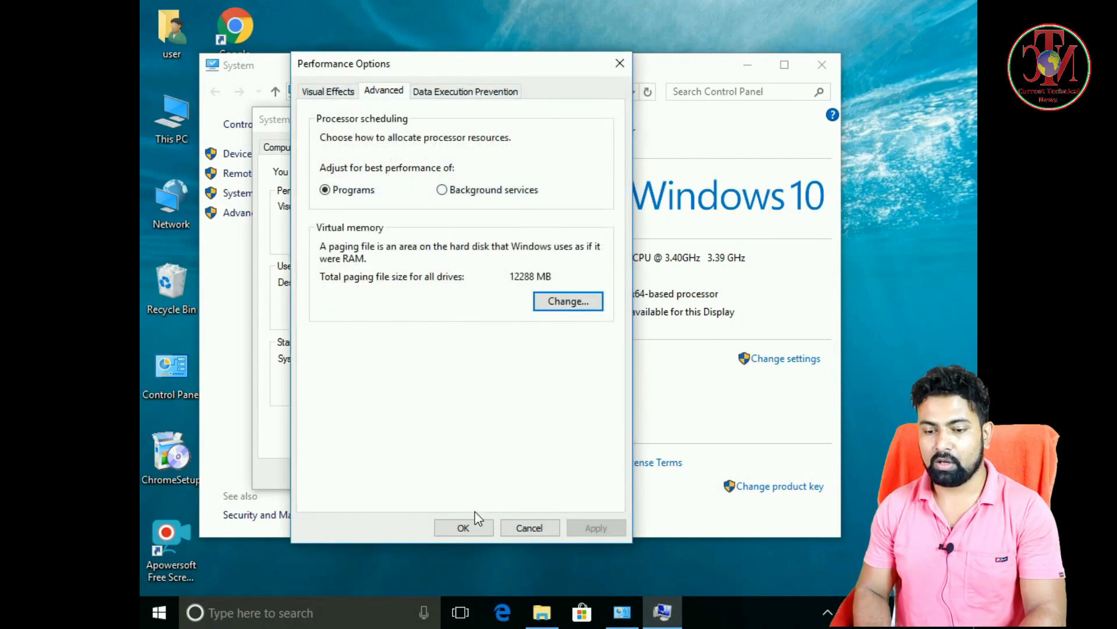
left_click(473, 517)
left_click(433, 476)
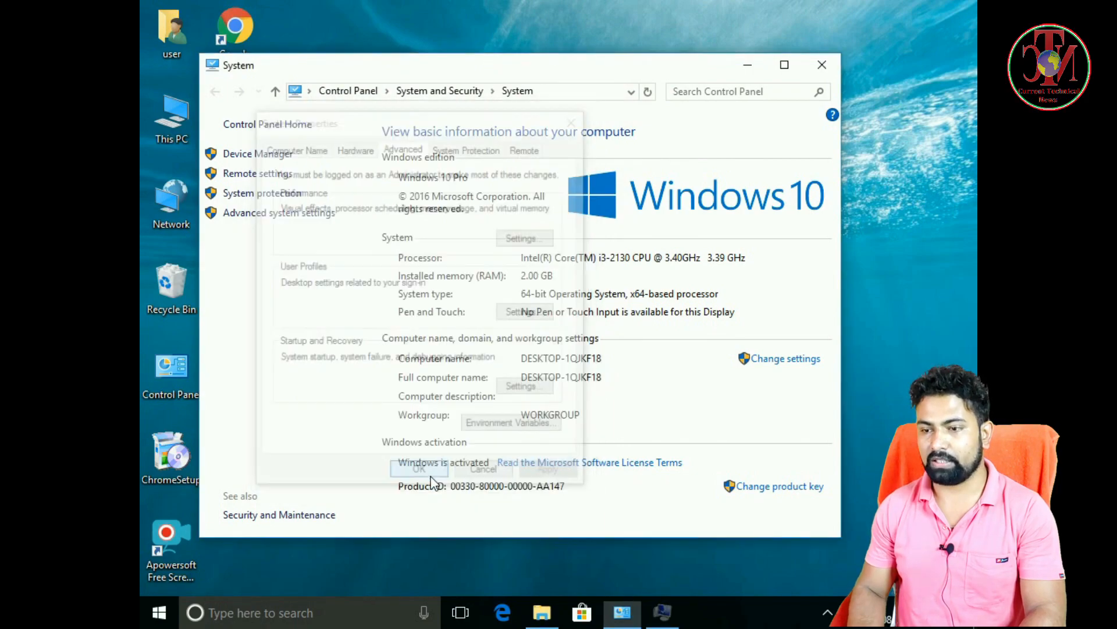
left_click(822, 65)
Refresh the desktop and bring up the computer's power options.
right_click(308, 188)
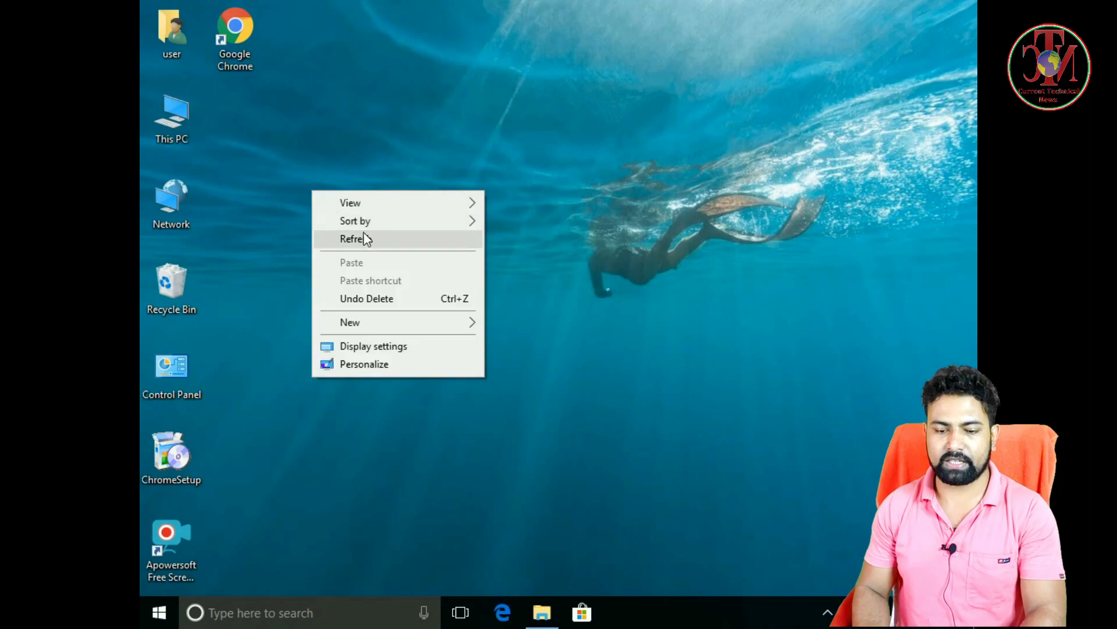
left_click(366, 239)
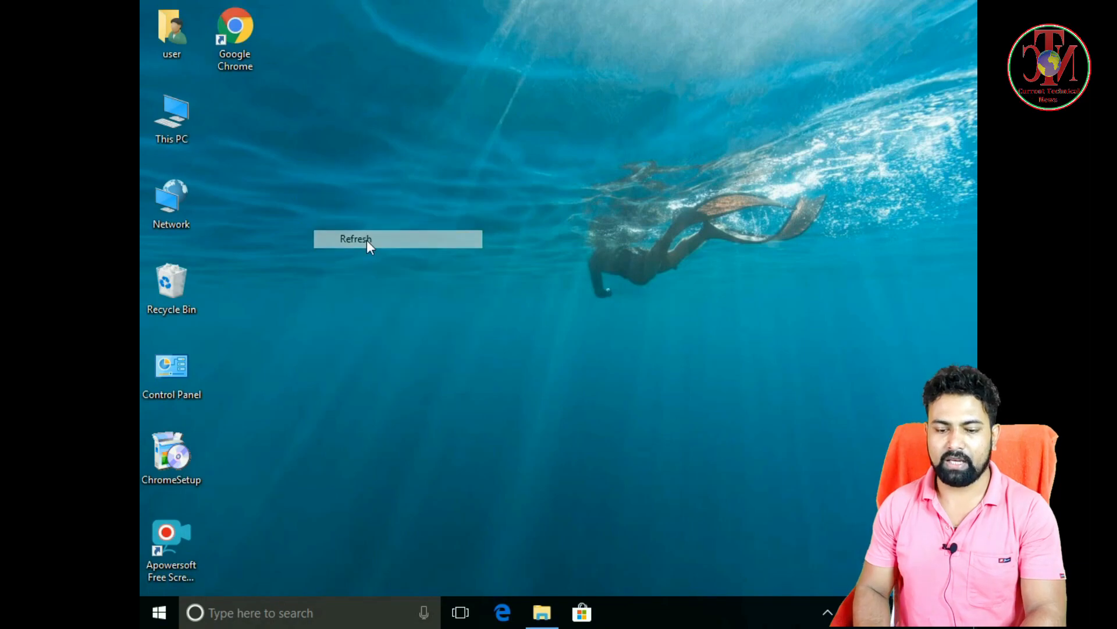
left_click(158, 612)
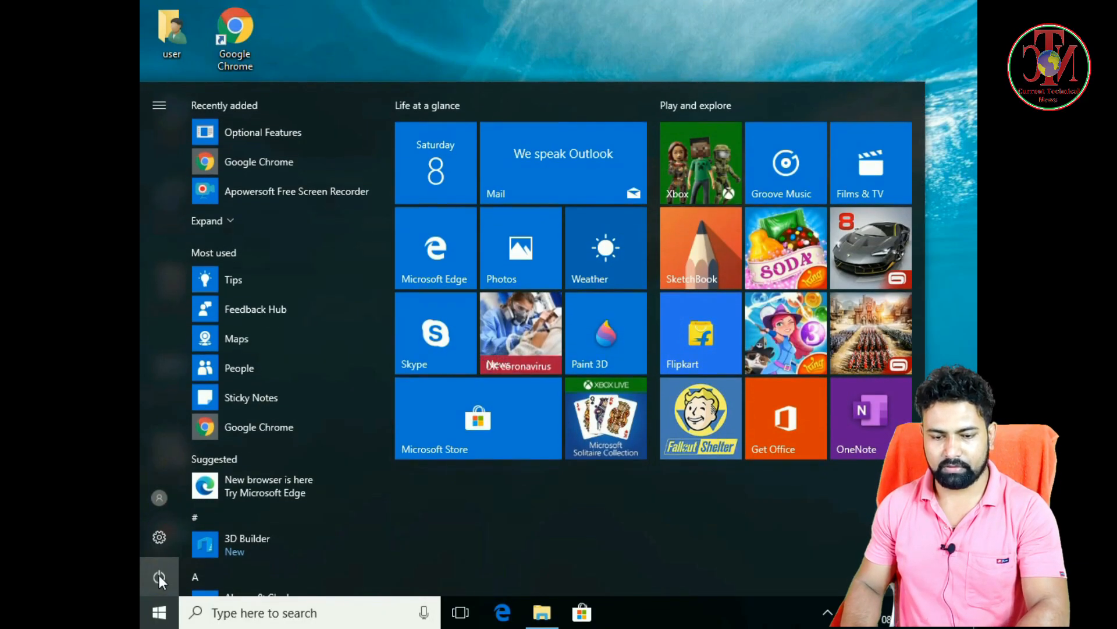
left_click(159, 574)
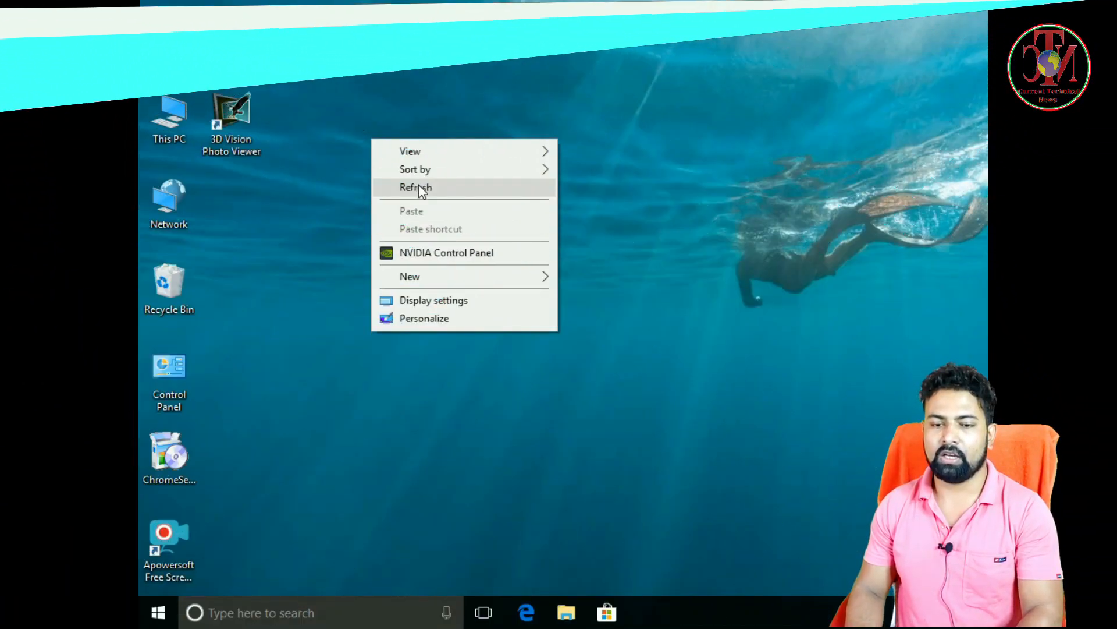
Refresh the desktop and open This PC's properties to check the system information.
left_click(417, 190)
right_click(375, 154)
left_click(422, 203)
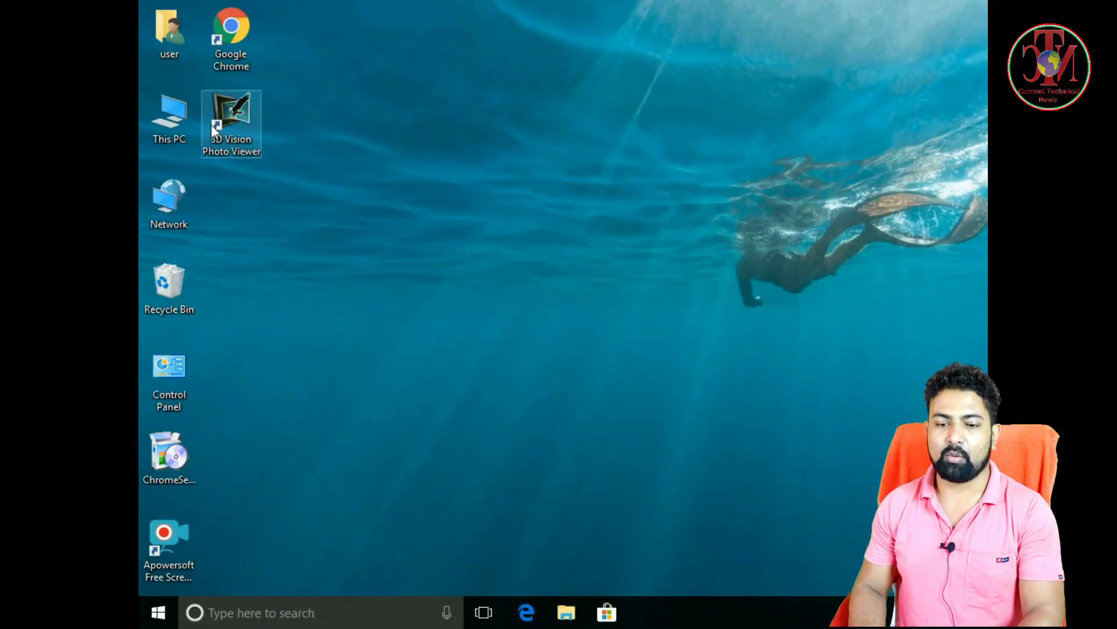
right_click(176, 114)
left_click(239, 304)
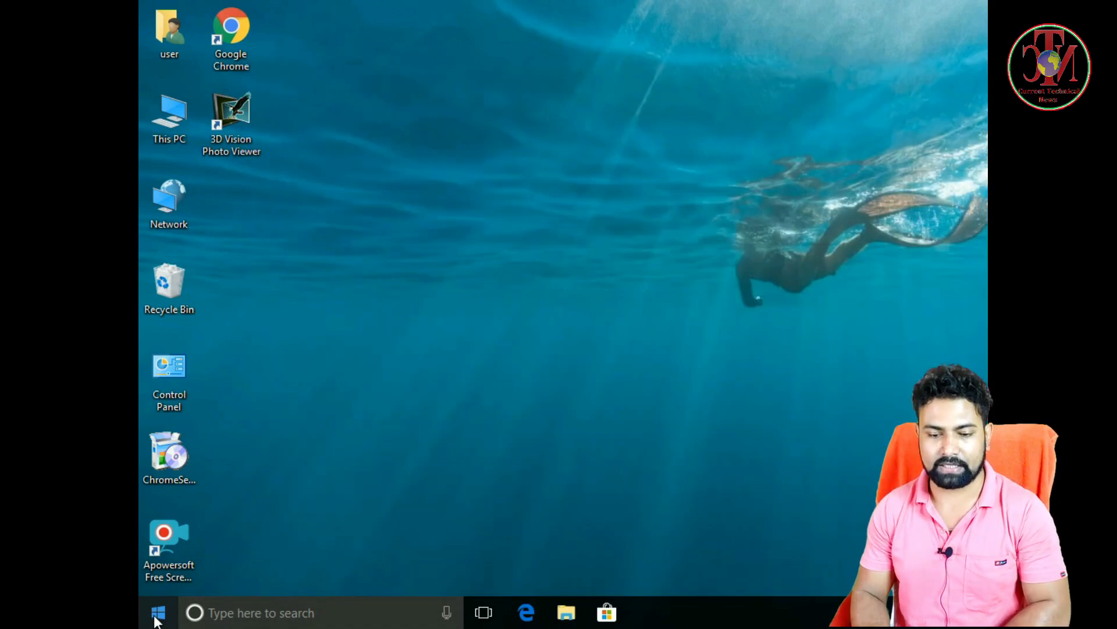
Open the system's storage settings and examine the C: drive's usage, including the System & reserved section.
left_click(156, 618)
left_click(159, 536)
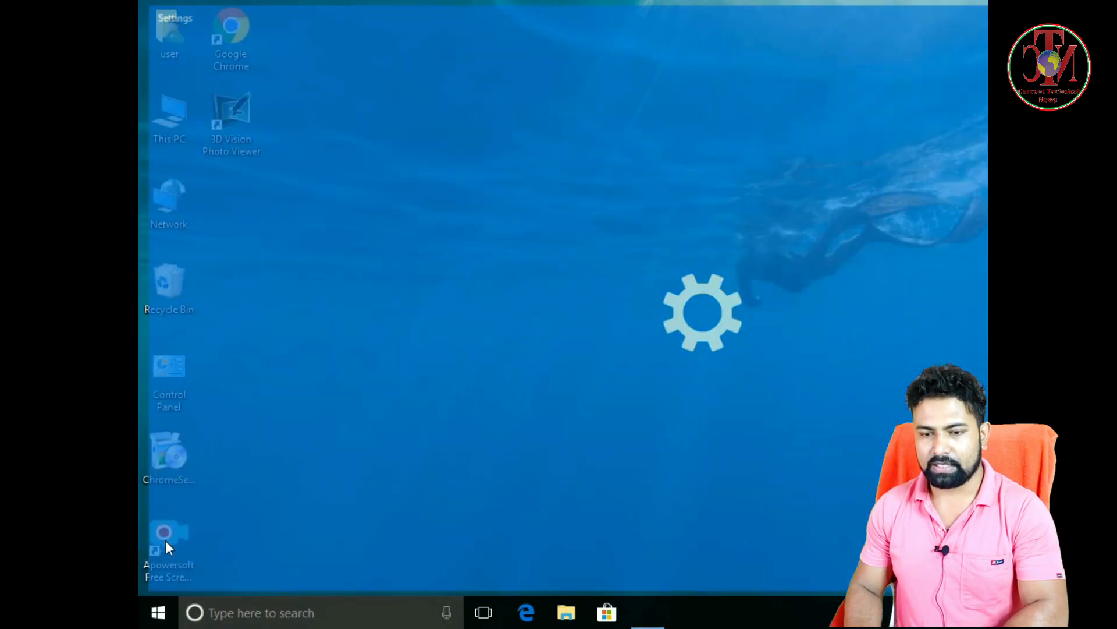
left_click(369, 201)
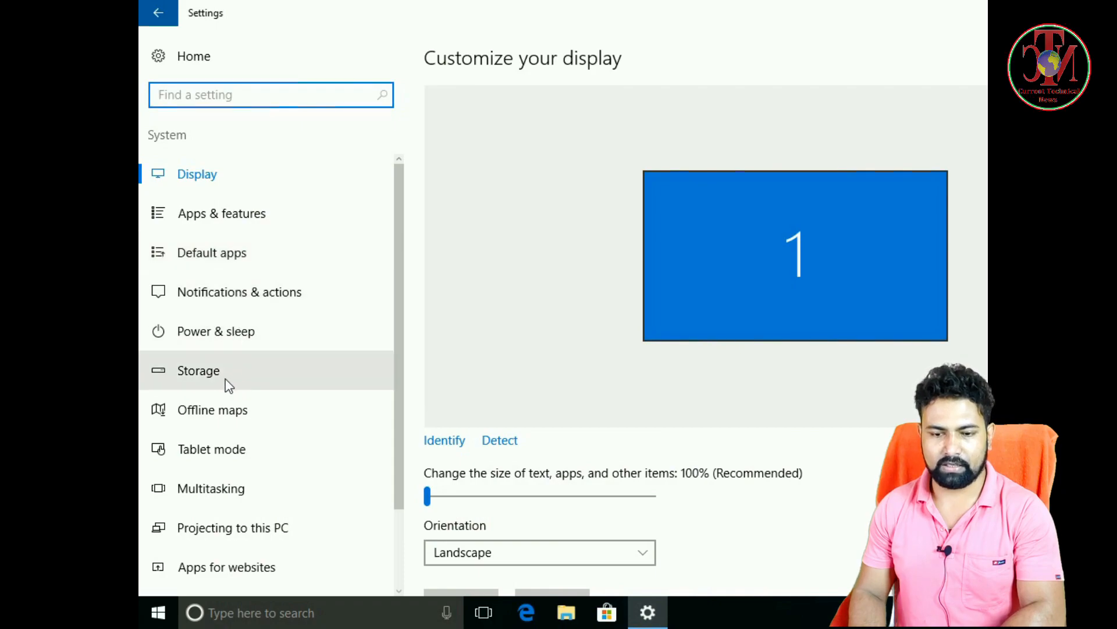
left_click(233, 330)
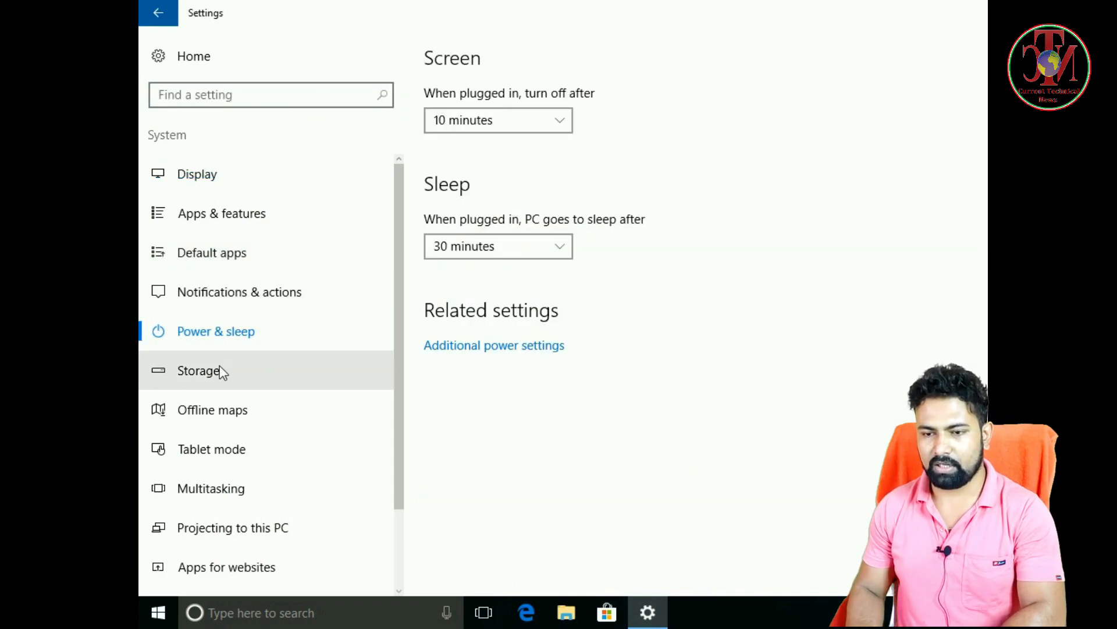
left_click(221, 371)
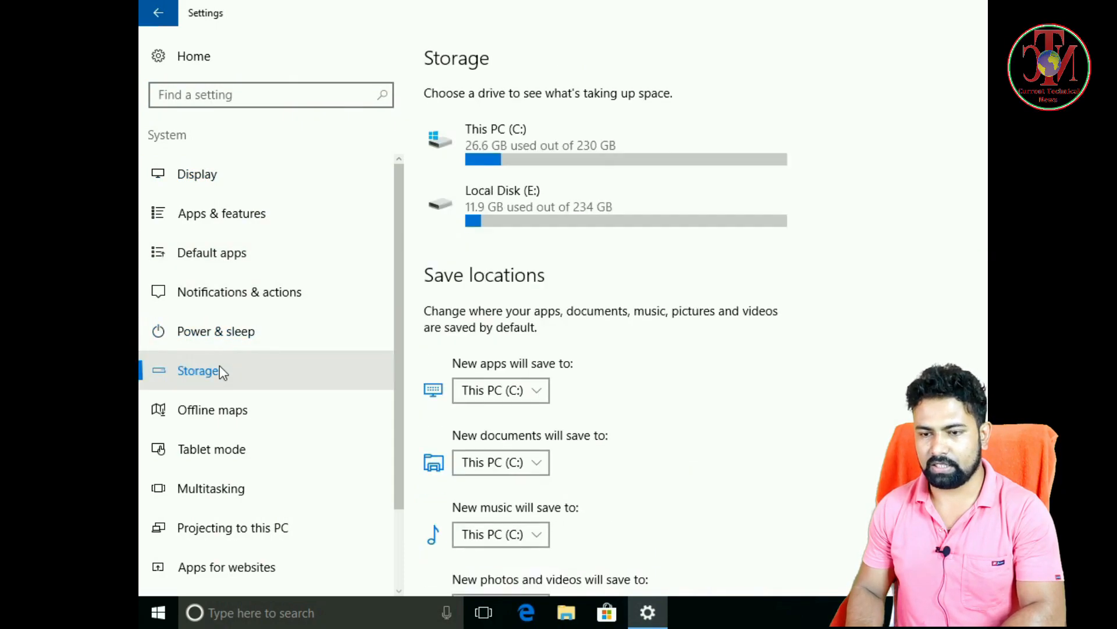
left_click(497, 148)
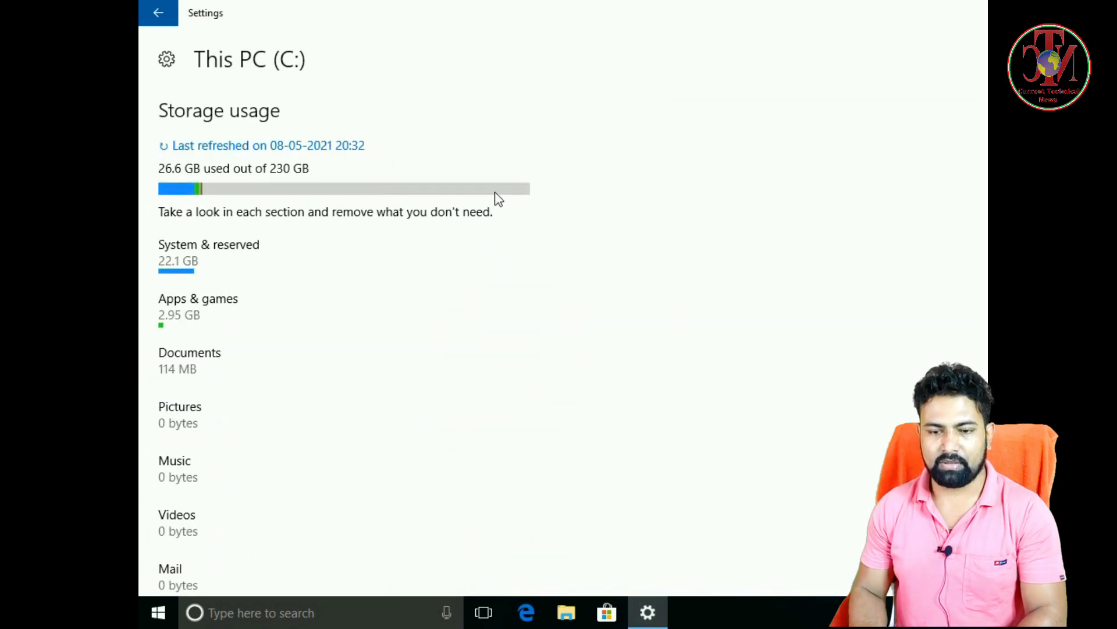
left_click(257, 260)
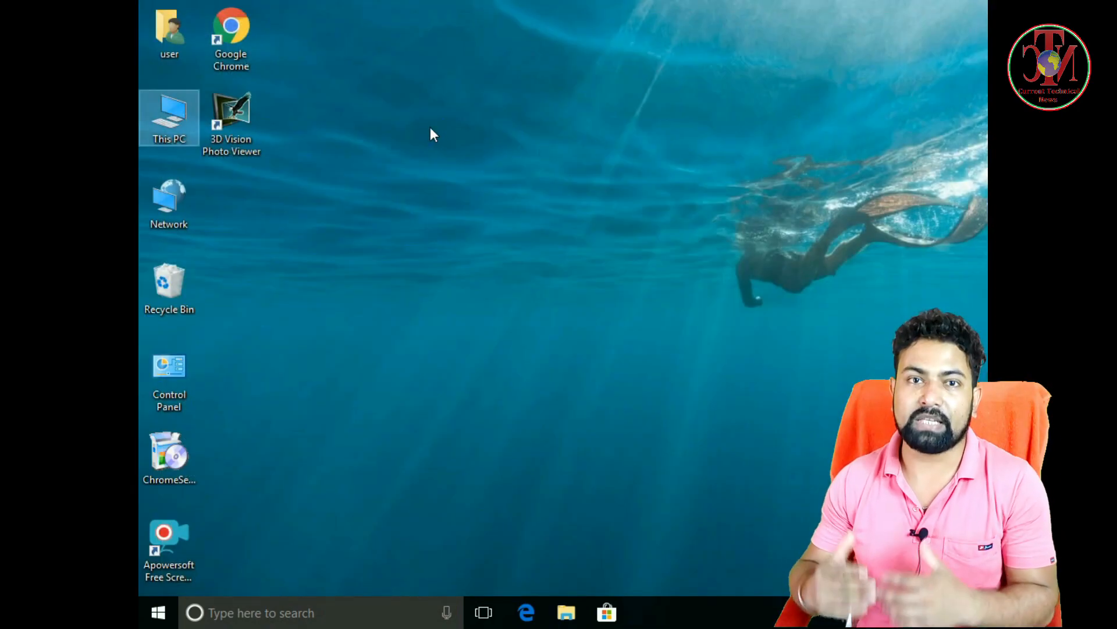
right_click(431, 128)
left_click(475, 175)
right_click(406, 124)
left_click(442, 165)
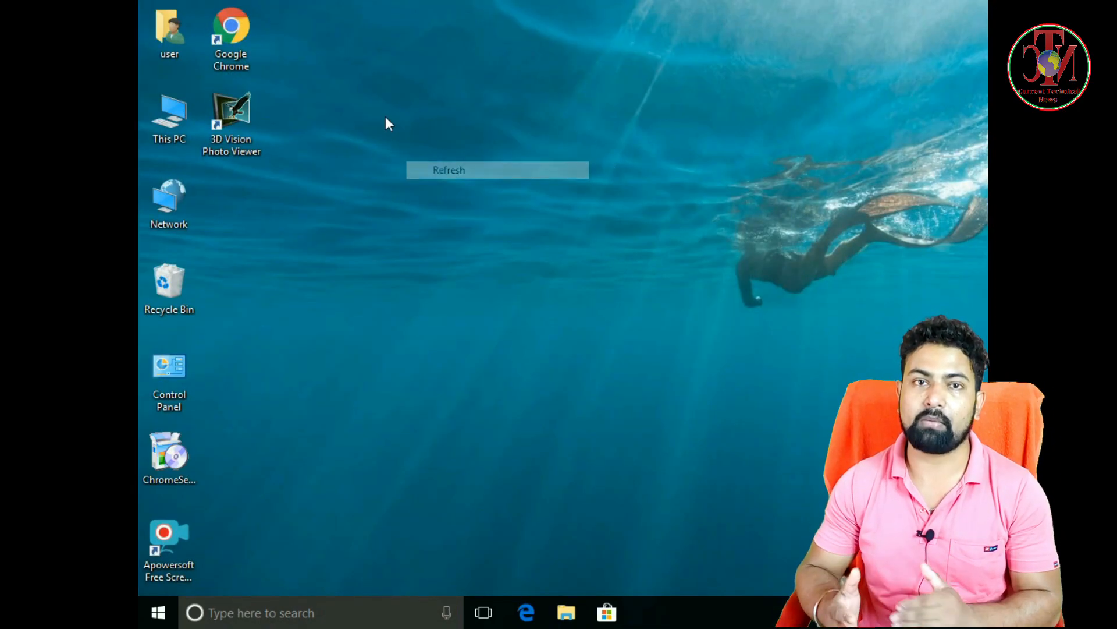
right_click(385, 116)
left_click(434, 163)
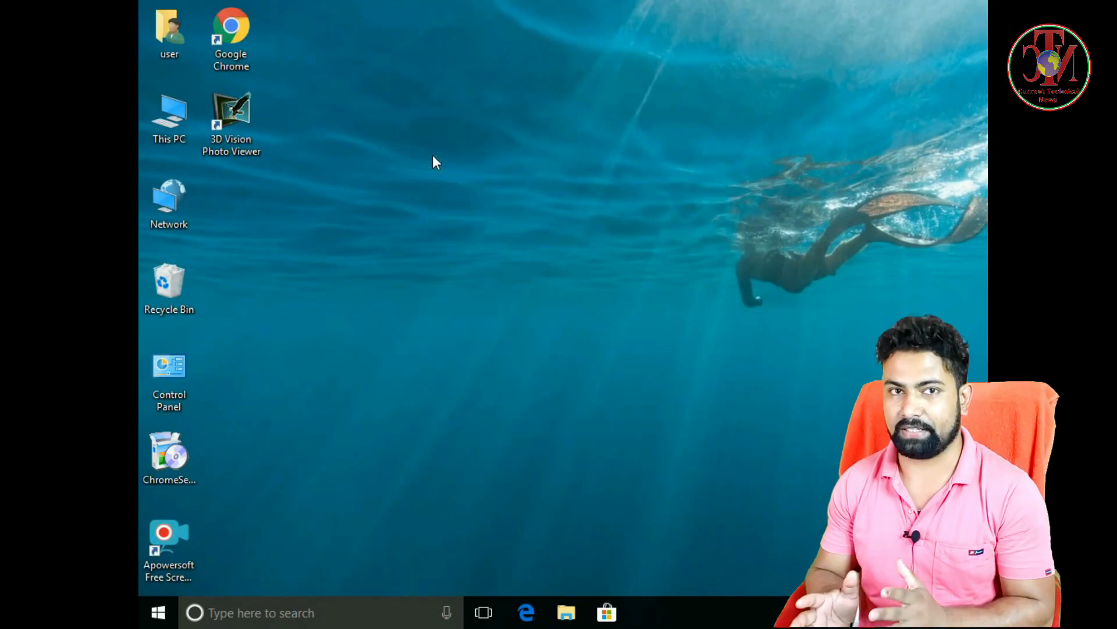
right_click(432, 129)
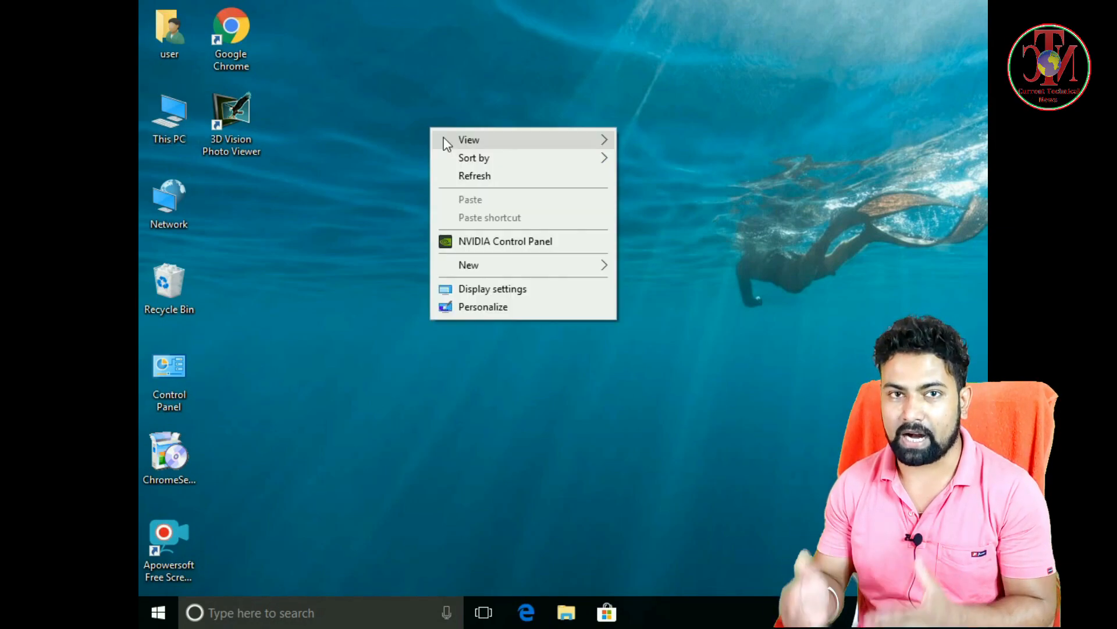
left_click(476, 174)
right_click(406, 124)
left_click(456, 167)
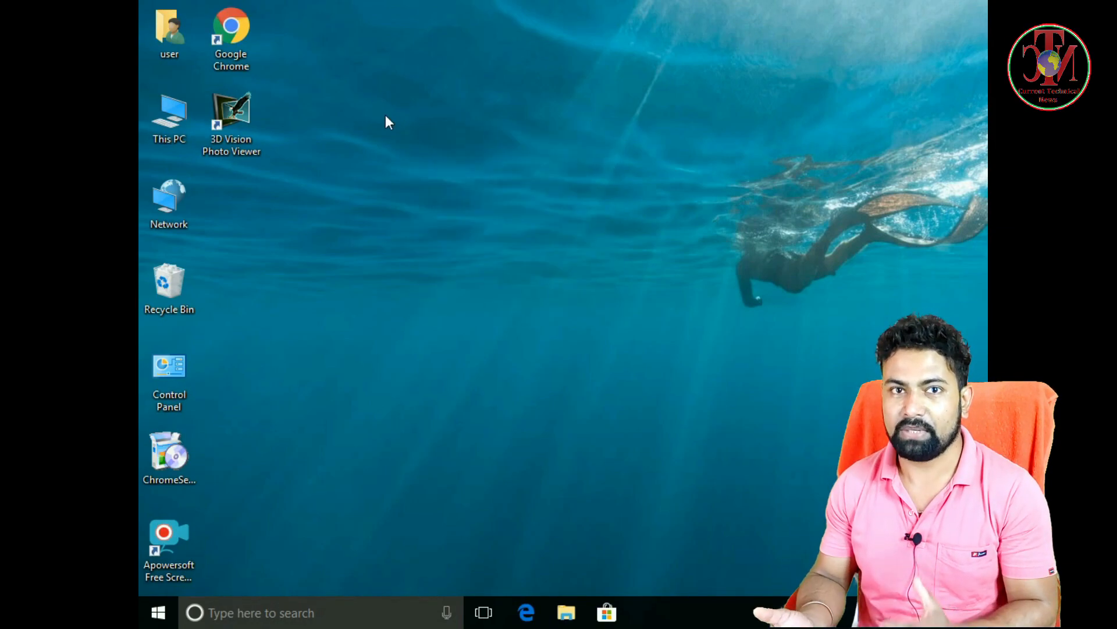
right_click(386, 116)
left_click(432, 158)
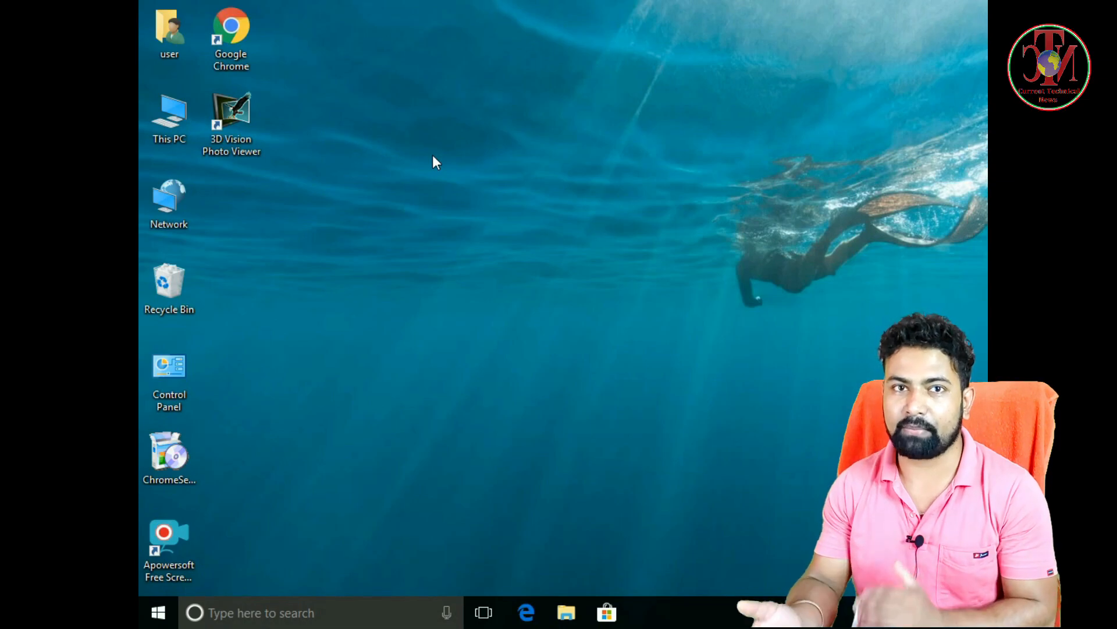
right_click(431, 129)
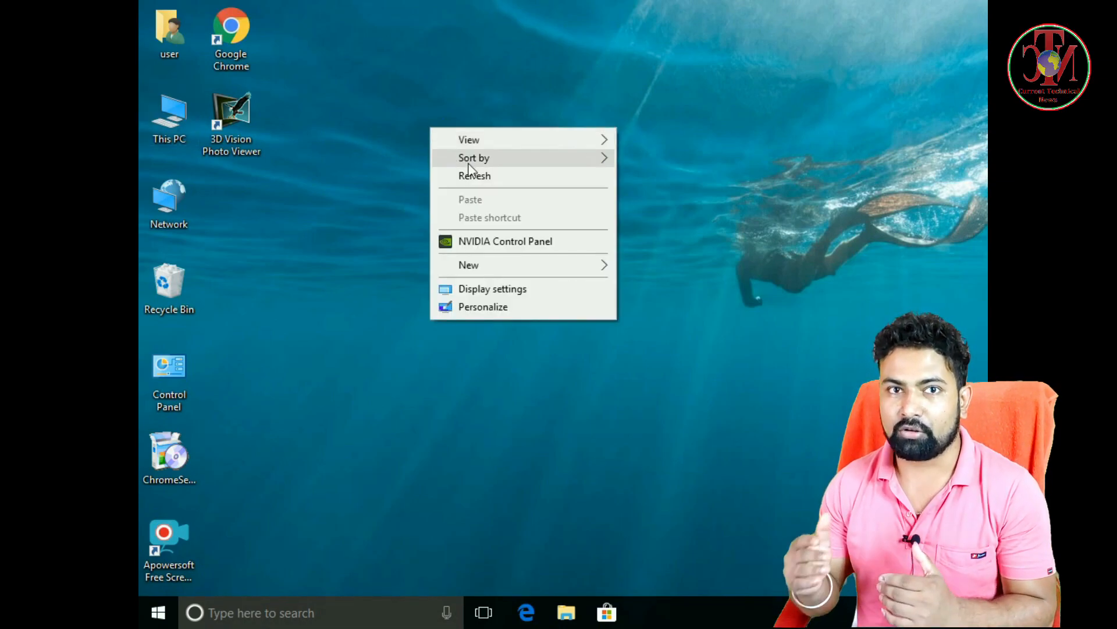
left_click(460, 173)
right_click(405, 121)
left_click(449, 170)
right_click(385, 114)
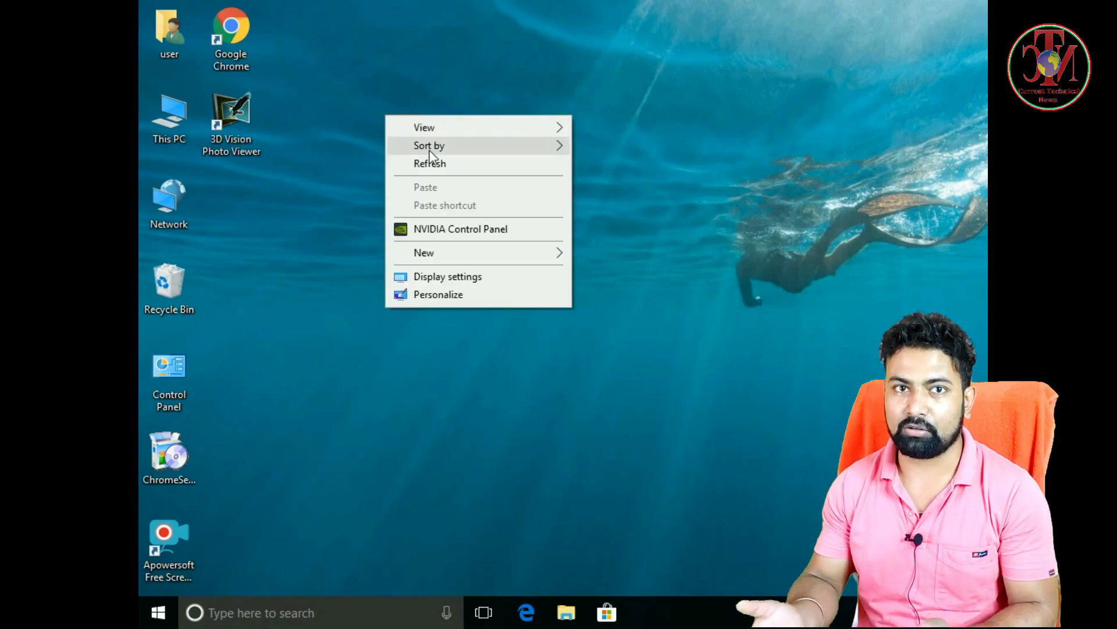
left_click(432, 156)
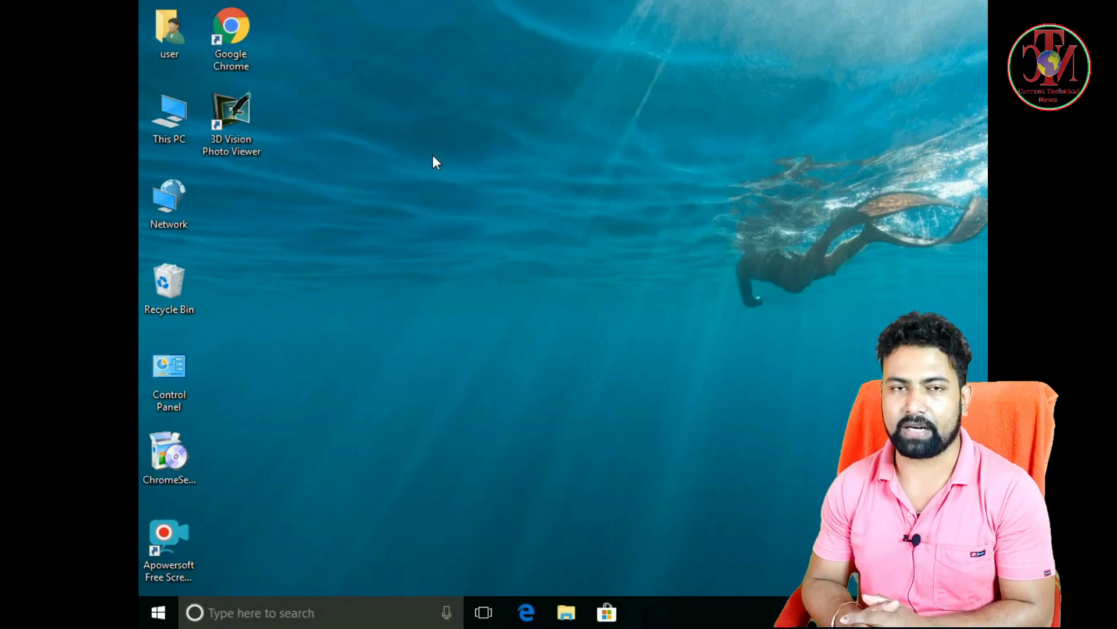
right_click(430, 129)
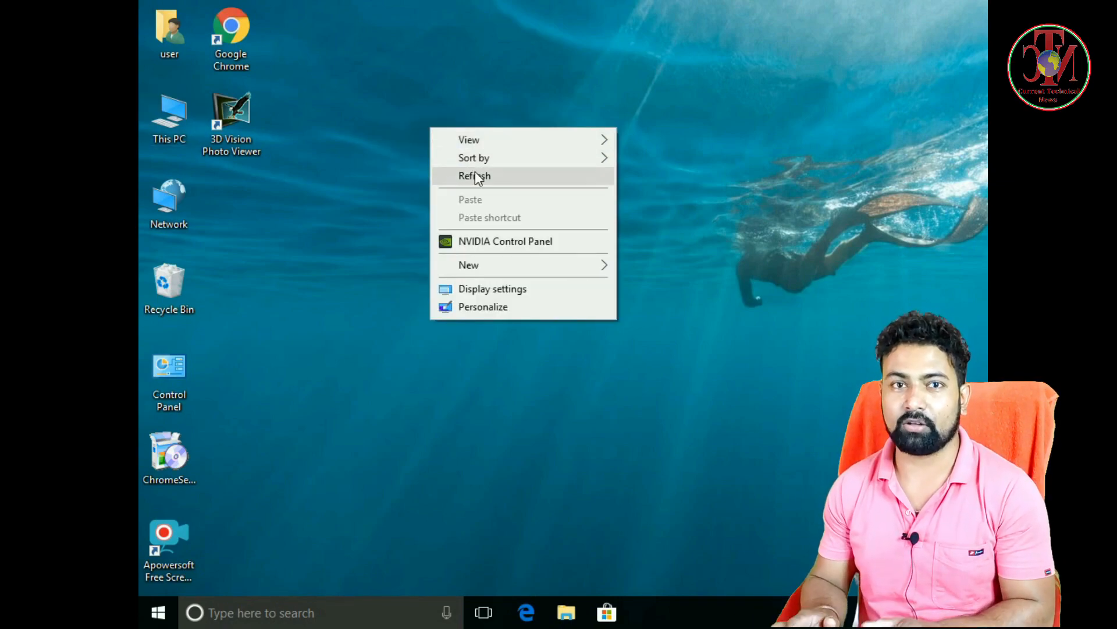
left_click(475, 173)
right_click(404, 121)
left_click(456, 169)
right_click(386, 114)
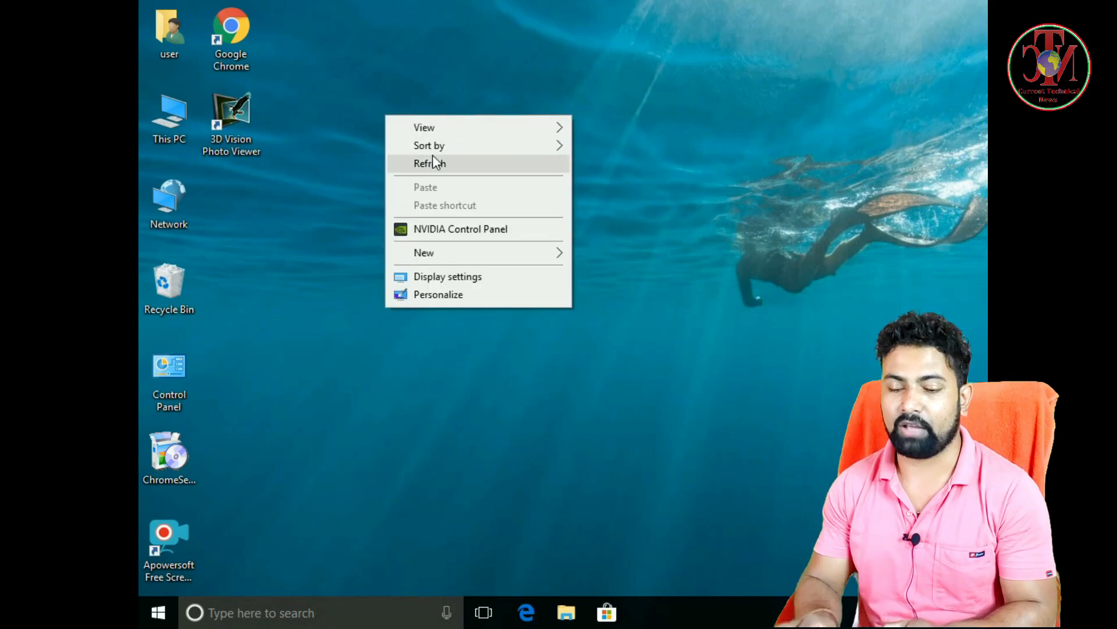
left_click(433, 158)
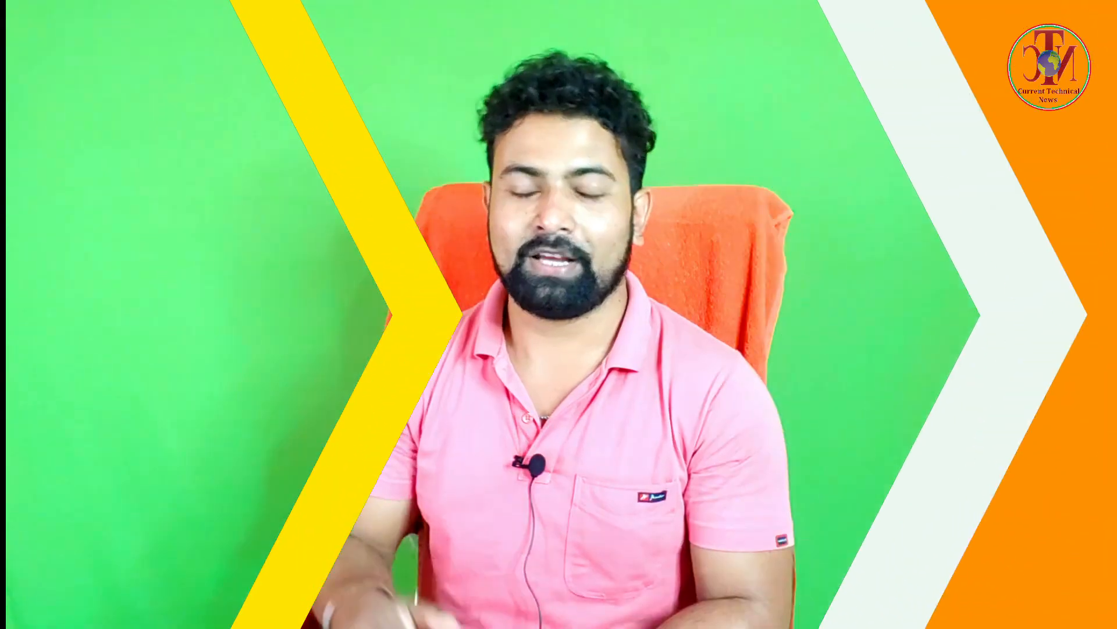